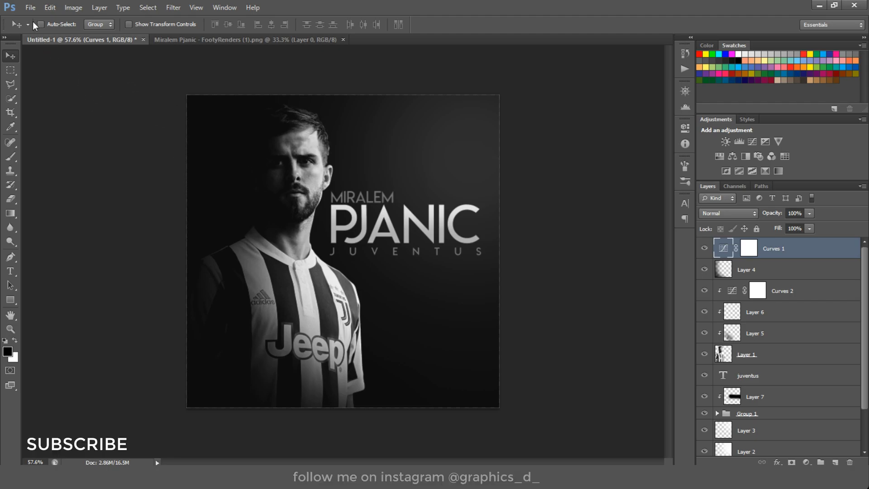
Create a new 1000 by 1000 pixel document at 72 pixels/inch in RGB Color with a white background
left_click(31, 7)
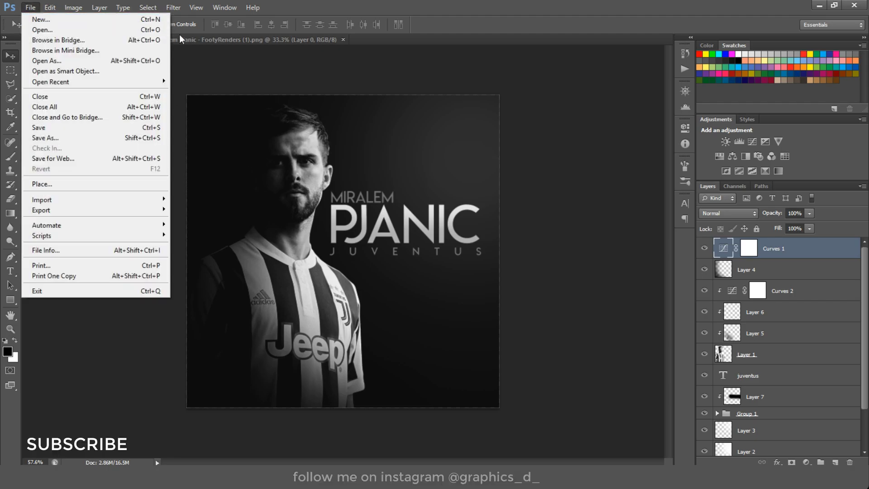
left_click(75, 20)
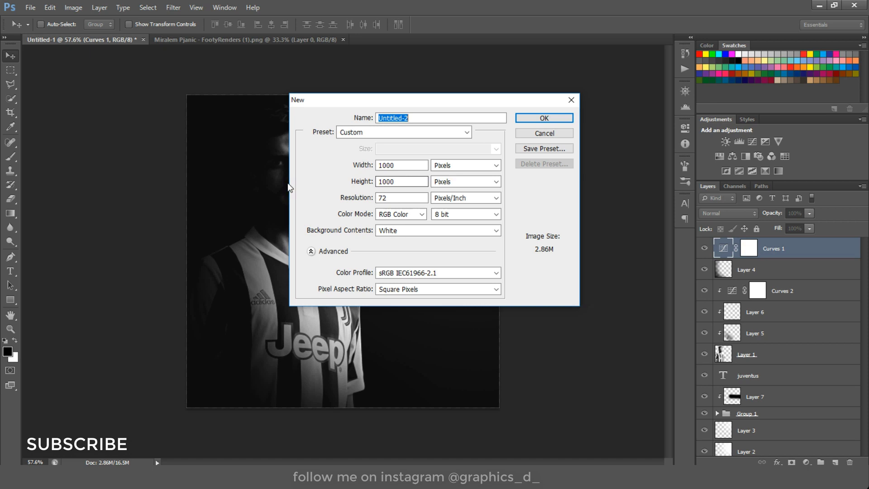
double_click(398, 199)
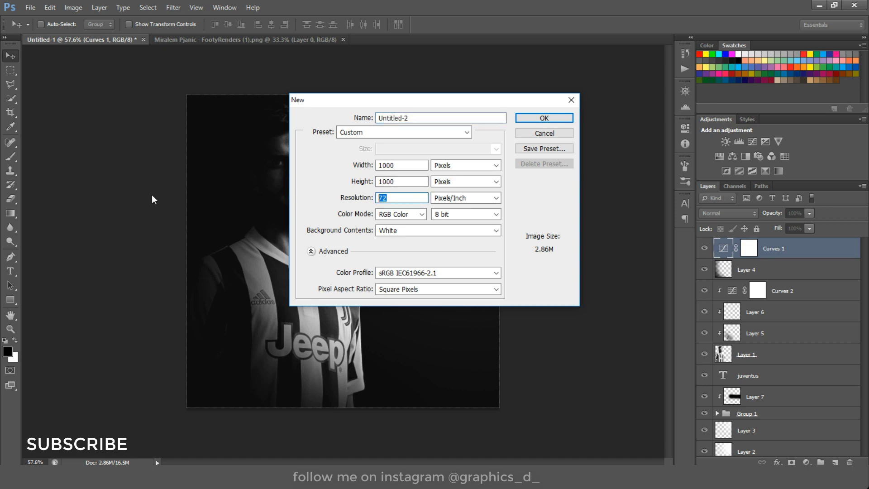
left_click(542, 119)
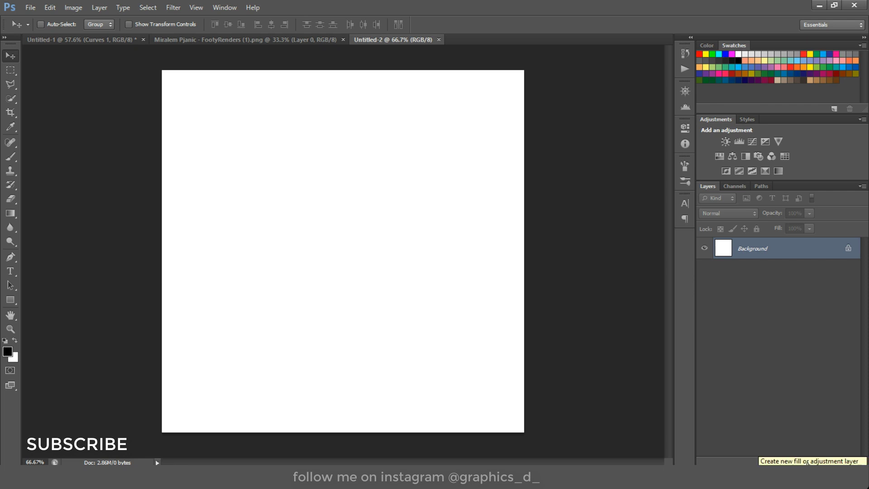
Add a Solid Color fill layer in black (000000) above the background
left_click(807, 462)
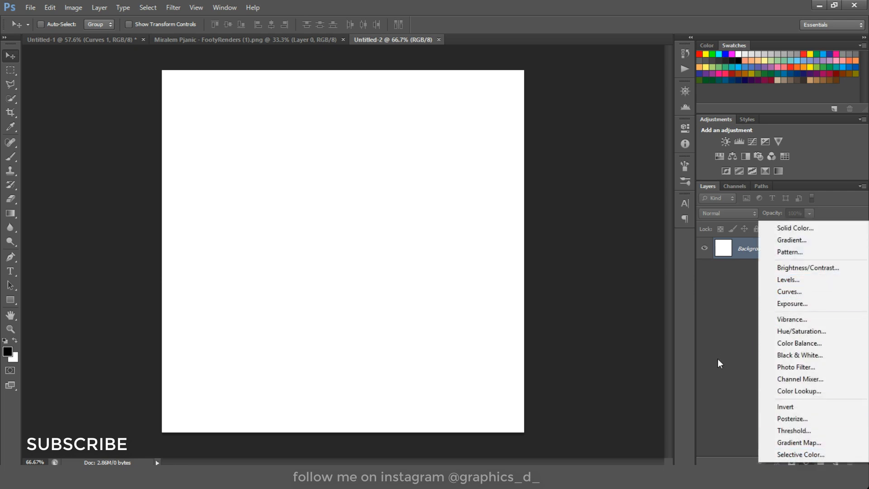
left_click(718, 358)
left_click(805, 461)
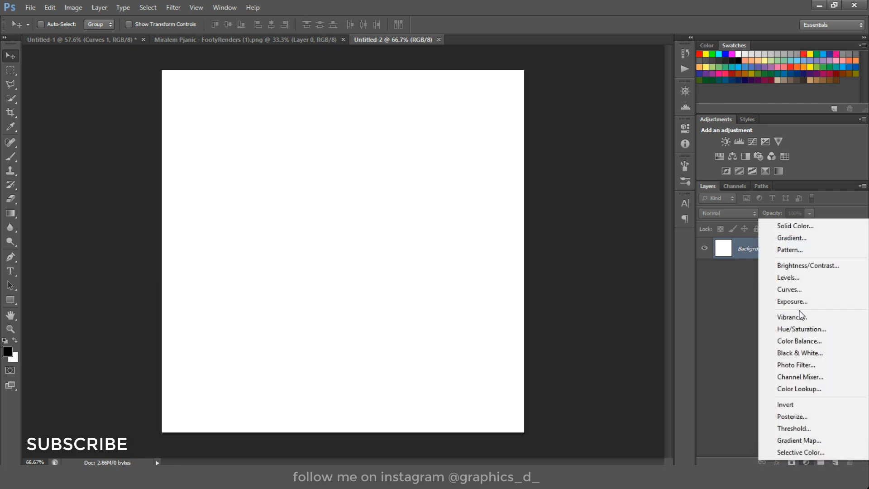
left_click(803, 229)
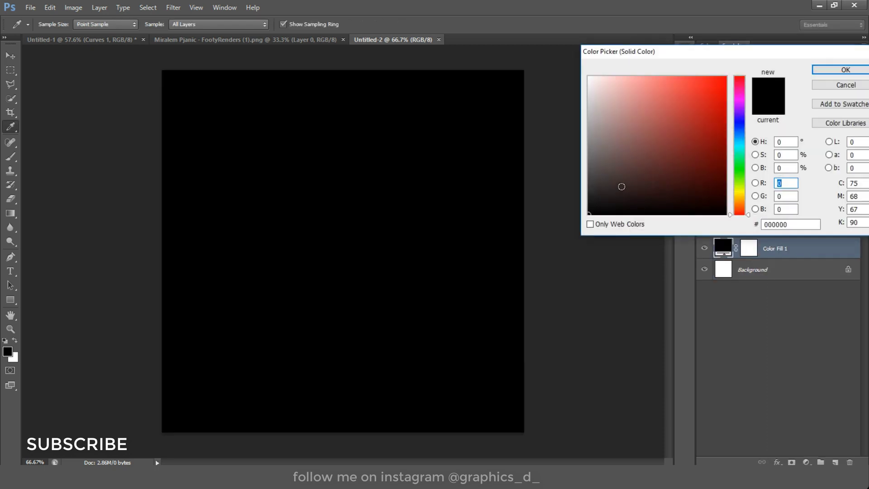
left_click_drag(621, 187, 454, 273)
left_click_drag(726, 55, 319, 46)
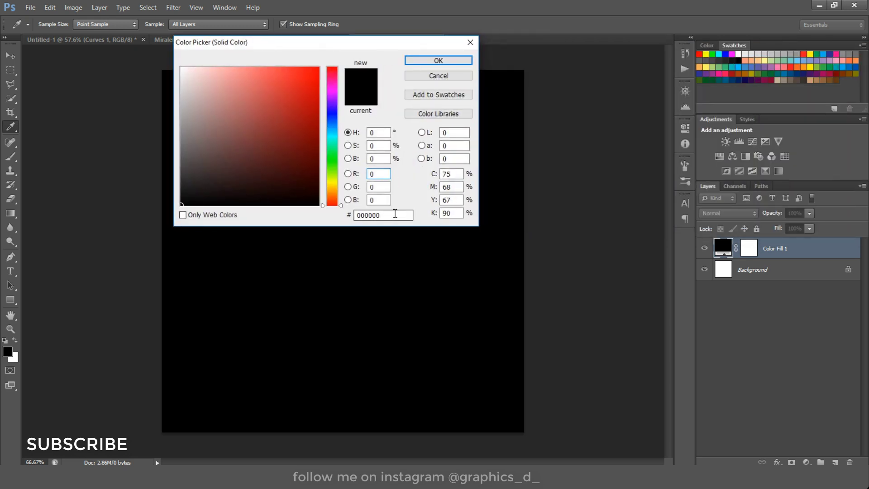
left_click(424, 65)
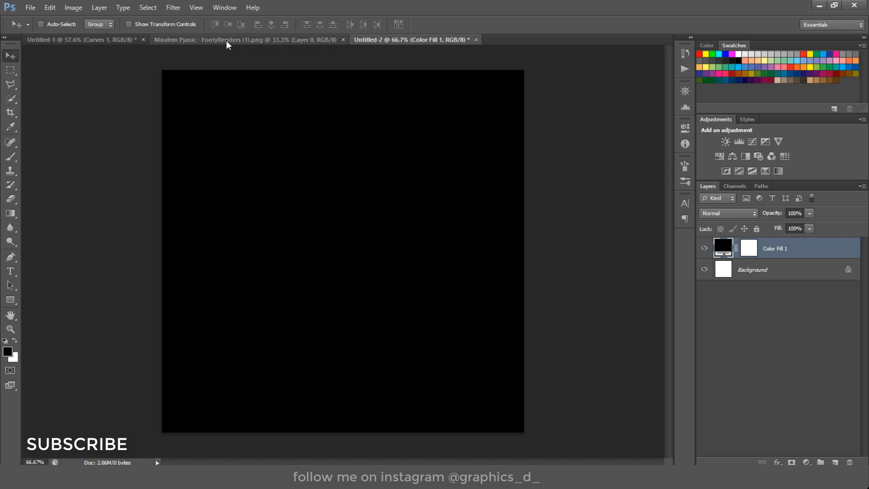
Bring the player cutout from the FootyRenders image into the new document and position it on the canvas's left half with the head fully visible
left_click(226, 40)
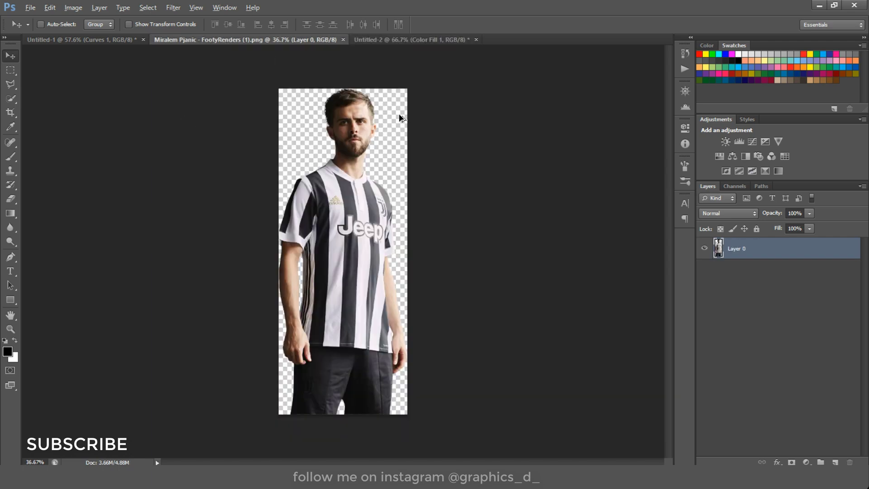
scroll(395, 112, "up", 5)
scroll(355, 108, "up", 2)
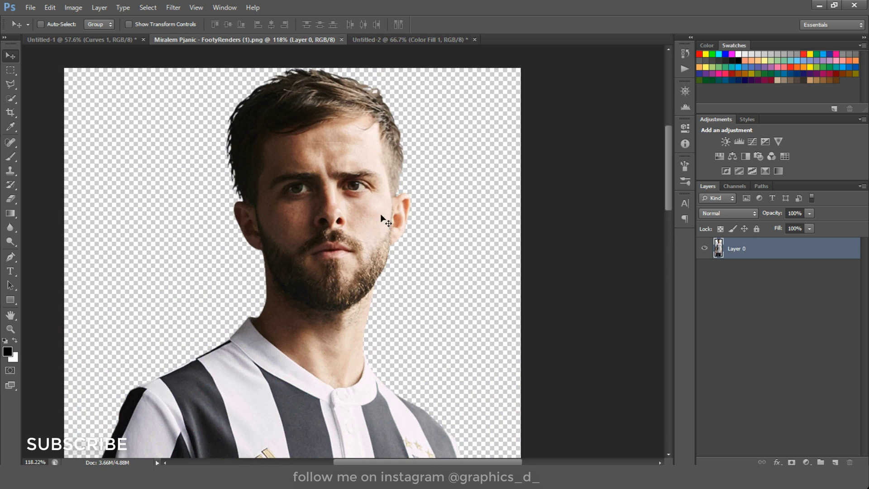
scroll(364, 178, "down", 8)
left_click_drag(349, 238, 319, 291)
key("ctrl+z")
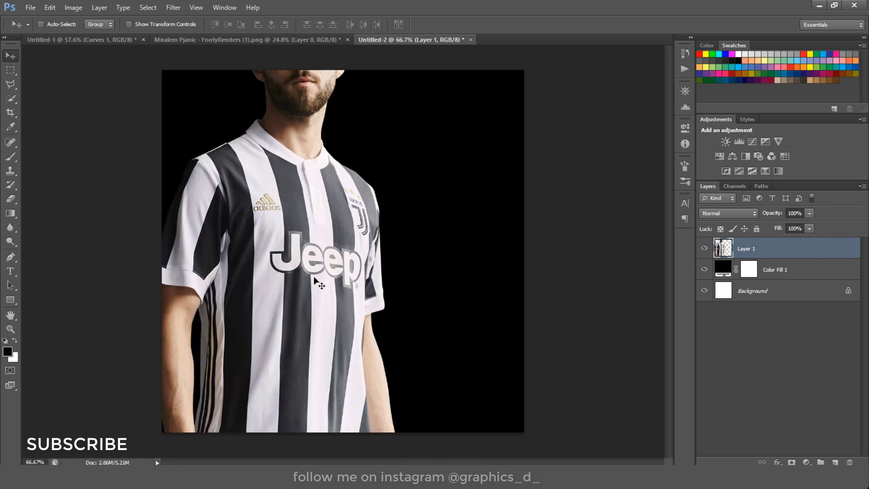
left_click_drag(310, 230, 307, 332)
scroll(387, 233, "up", 1)
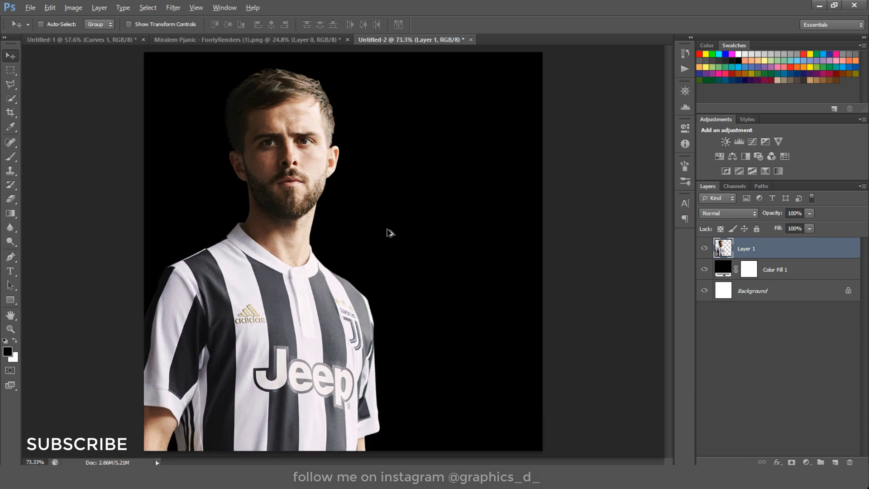
scroll(388, 233, "down", 2)
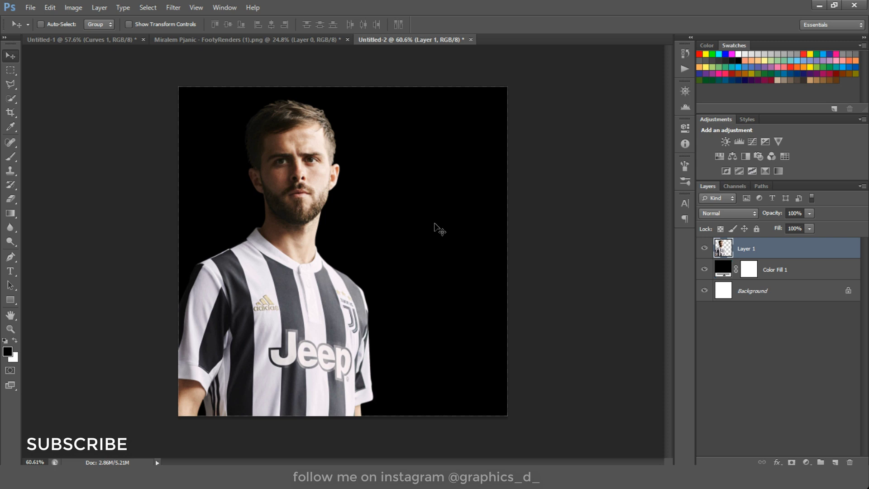
Desaturate the player layer completely to black and white with Hue/Saturation
key("ctrl+u")
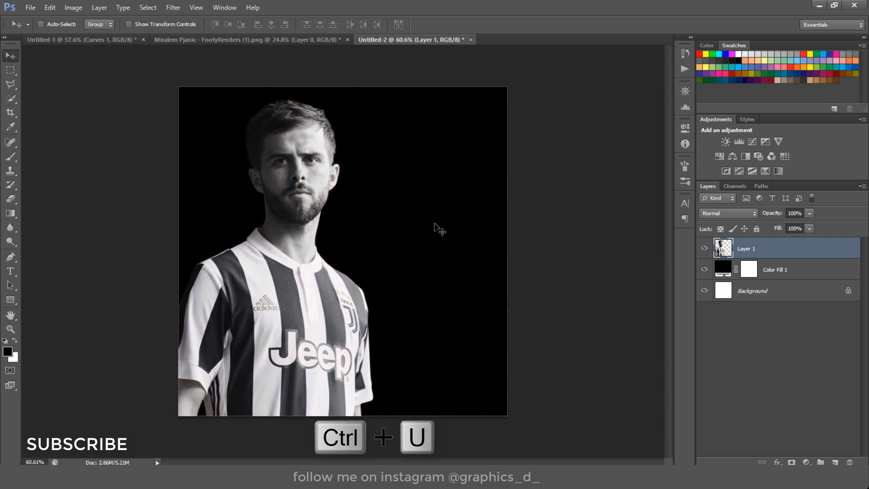
scroll(261, 129, "up", 2)
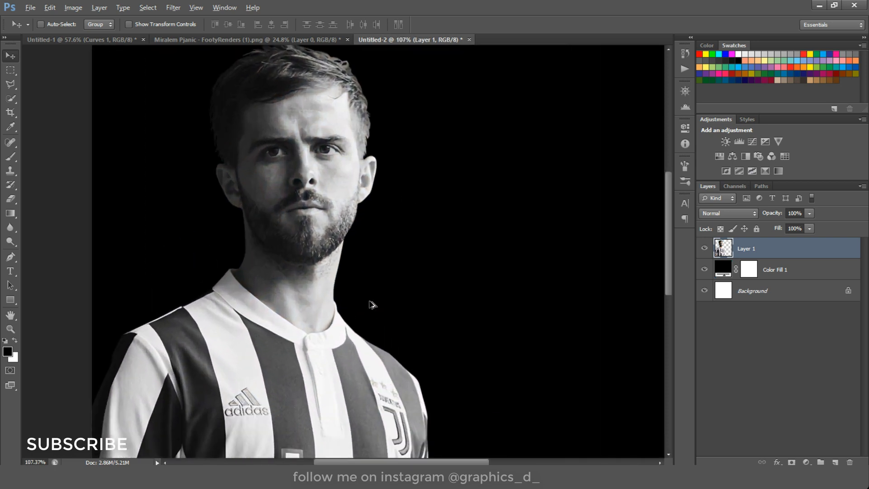
scroll(344, 296, "down", 2)
scroll(451, 193, "down", 2)
scroll(451, 193, "up", 2)
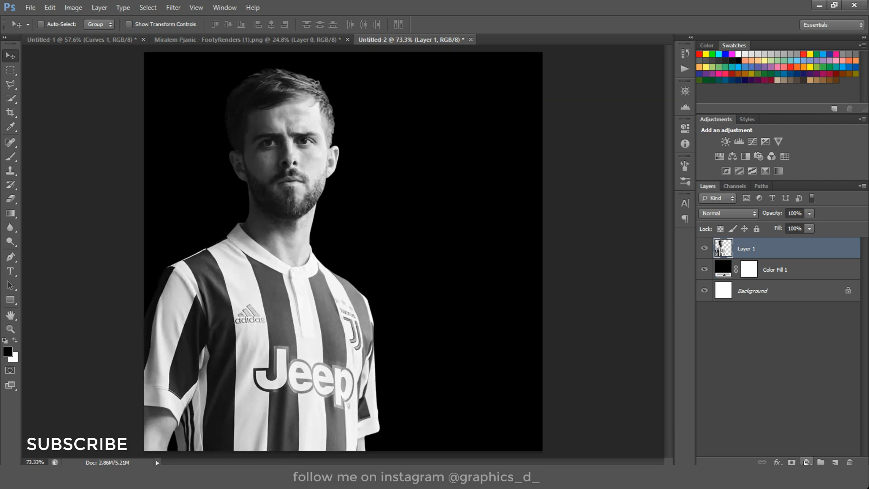
Add a Curves adjustment layer above the player, pulling the midtones down and slightly raising the black point for a faded dark look
left_click(807, 461)
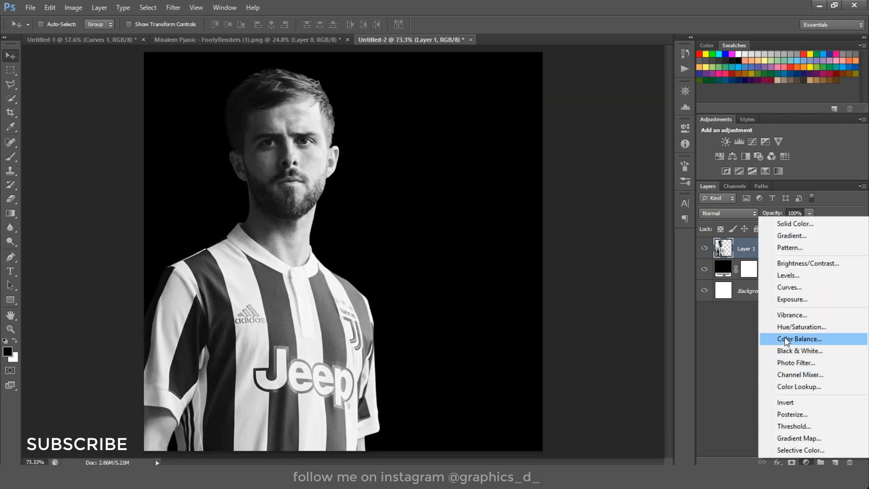
left_click(786, 288)
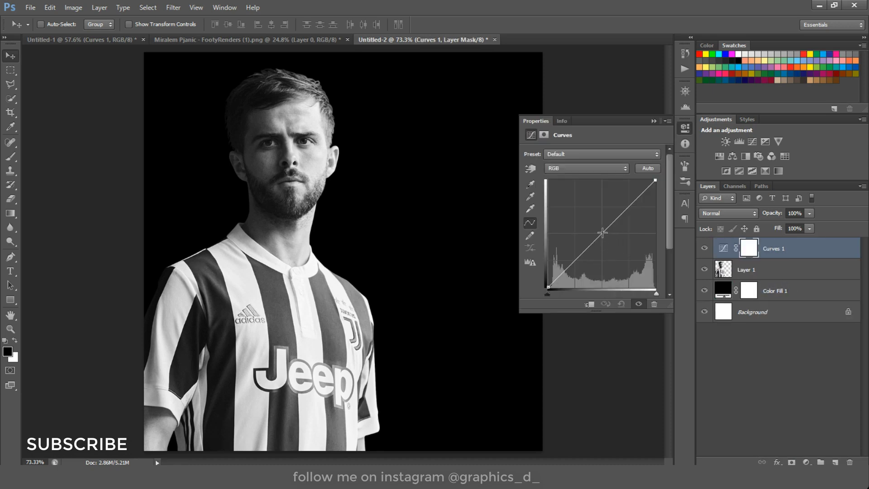
left_click_drag(602, 233, 616, 239)
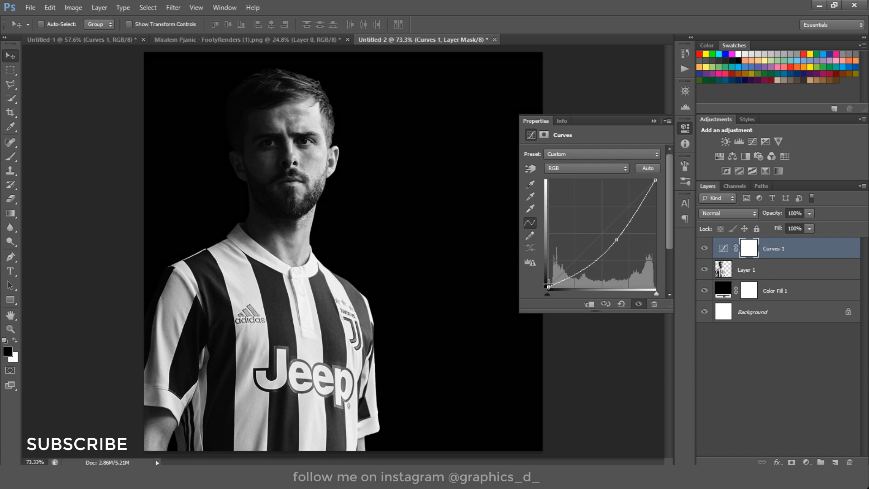
left_click_drag(546, 285, 544, 279)
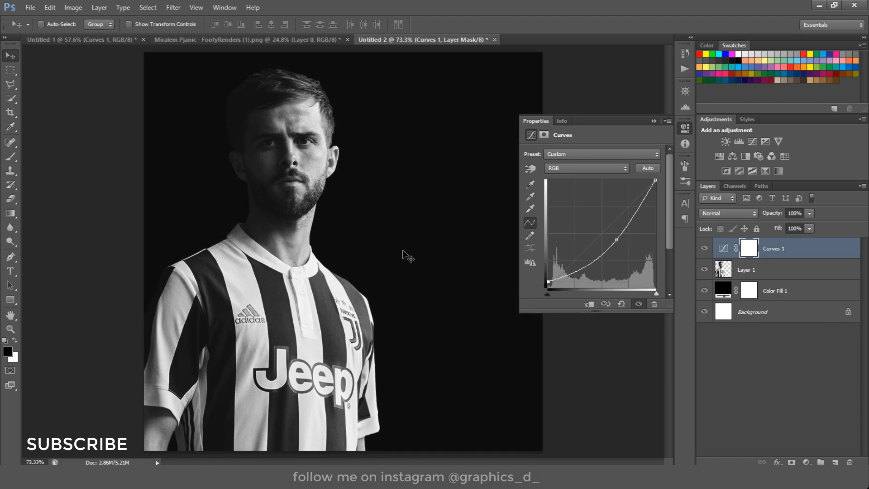
scroll(364, 247, "down", 2, "alt")
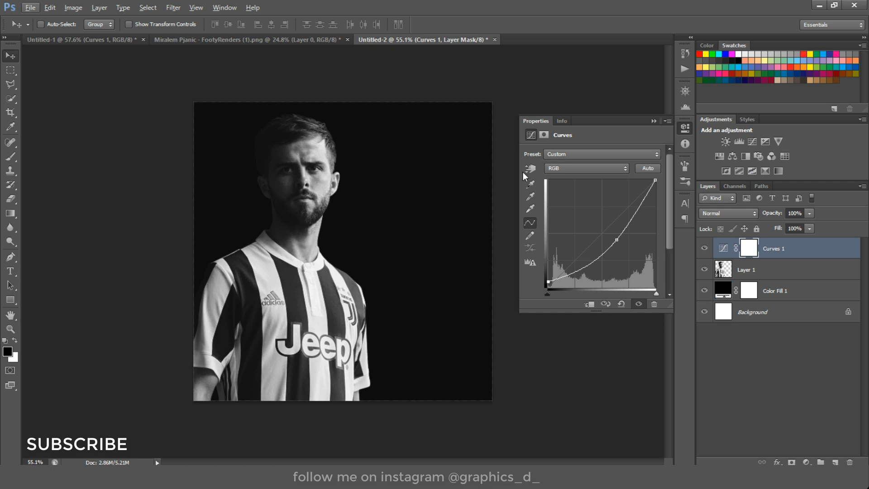
left_click(653, 121)
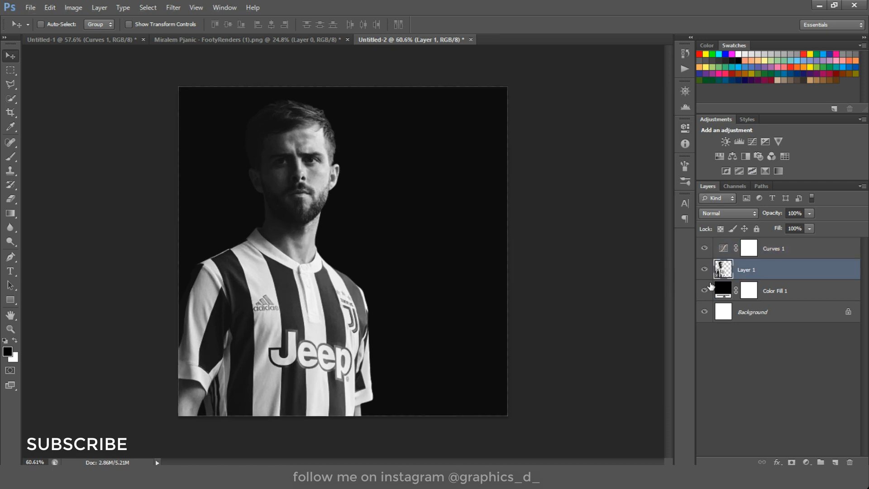
Add a new empty layer directly above the player layer and set the foreground color to white (ffffff) for the Brush tool
key("b")
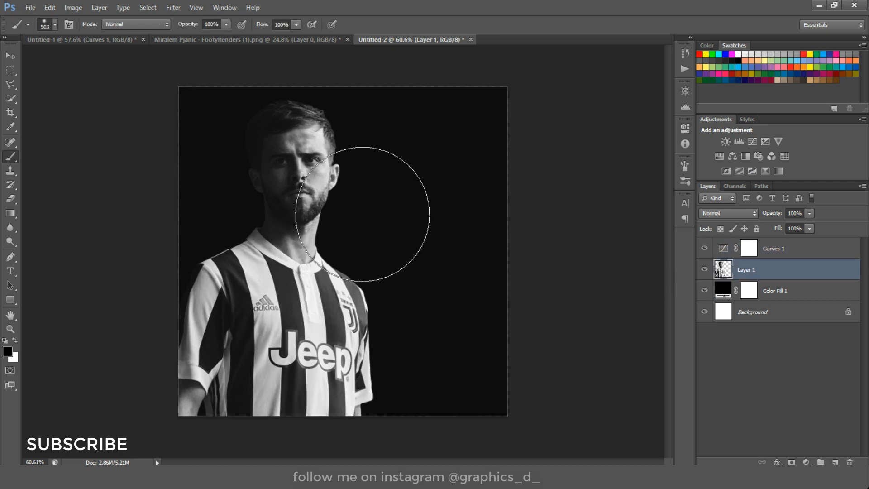
left_click(836, 461)
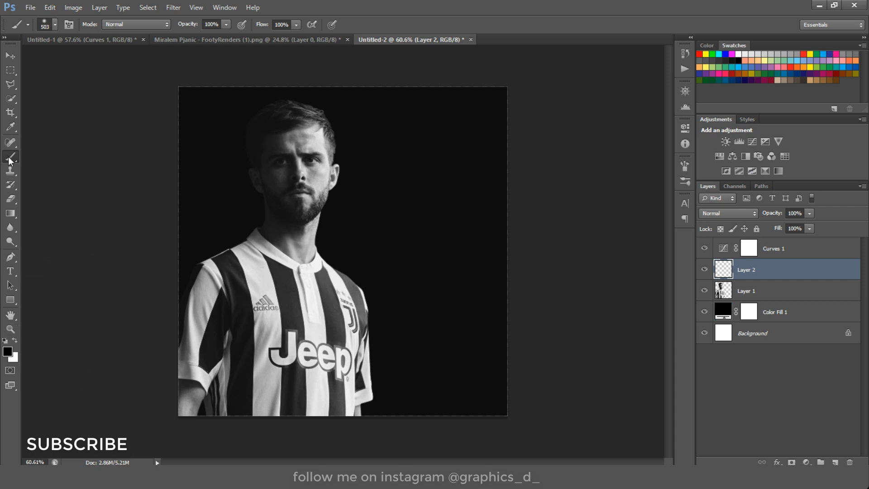
left_click(7, 351)
left_click_drag(297, 109, 179, 66)
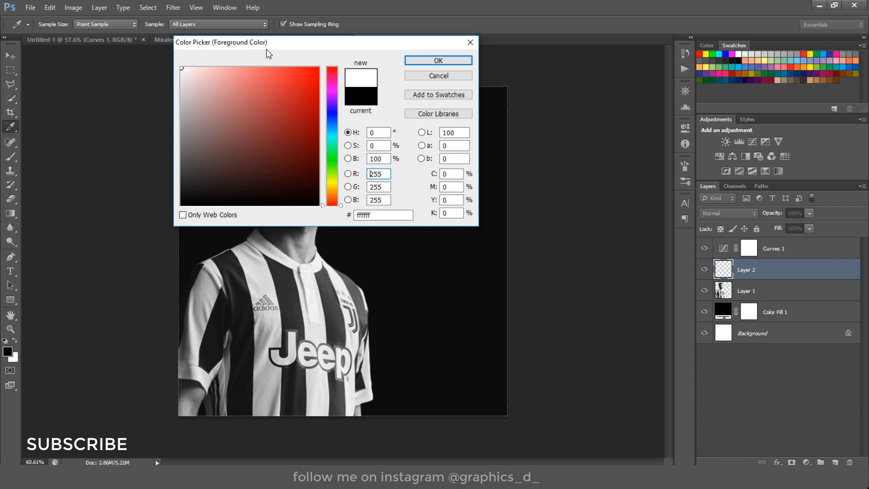
left_click(466, 59)
Paint a large soft white glow on the new layer in the upper-right background with a very large Brush
mouse_move(402, 168)
left_mouse_down()
mouse_move(468, 171)
mouse_move(490, 189)
left_mouse_up()
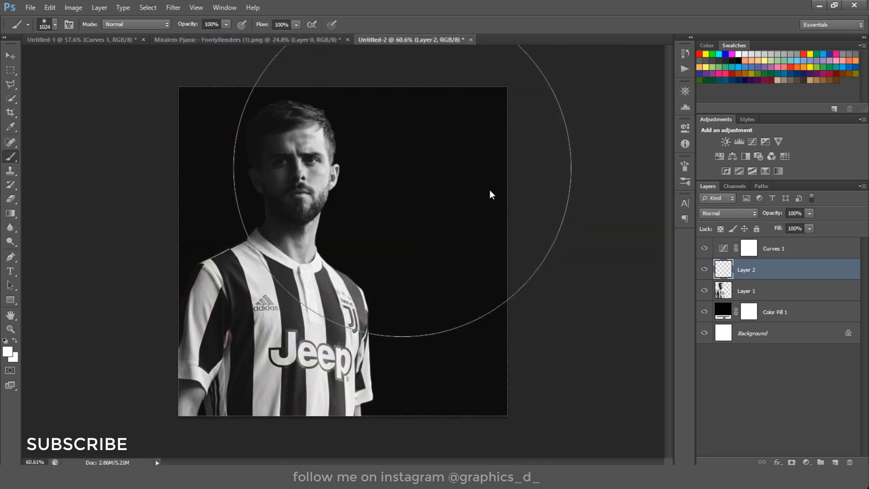
left_click(452, 163)
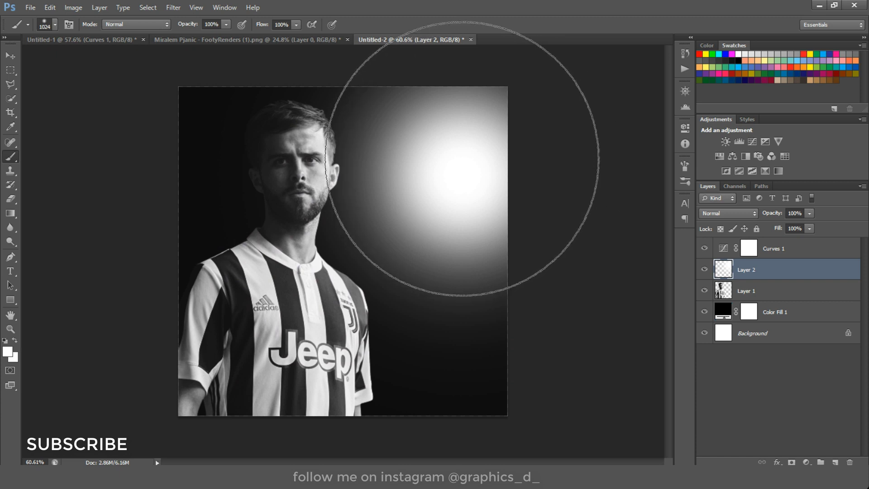
left_click(461, 158)
key("ctrl+z")
key("v")
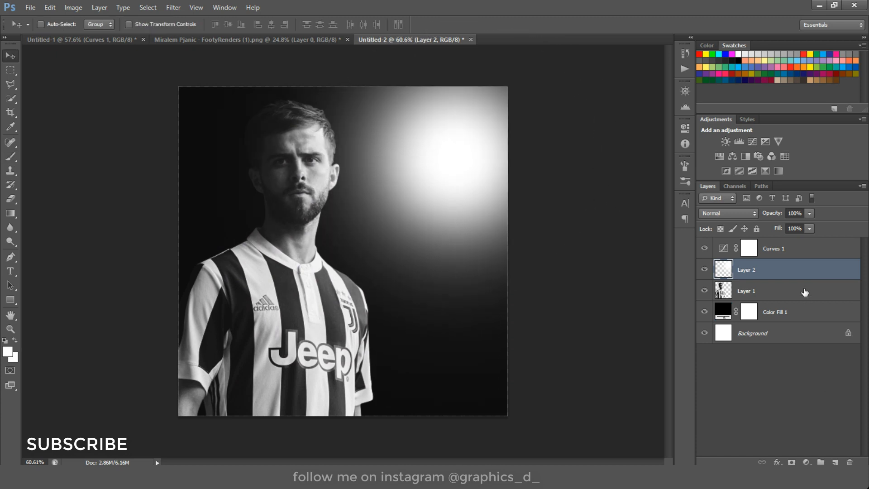
Lower the glow layer's fill to 19% and enlarge it to about 114%, shifting it slightly upward
left_click(809, 228)
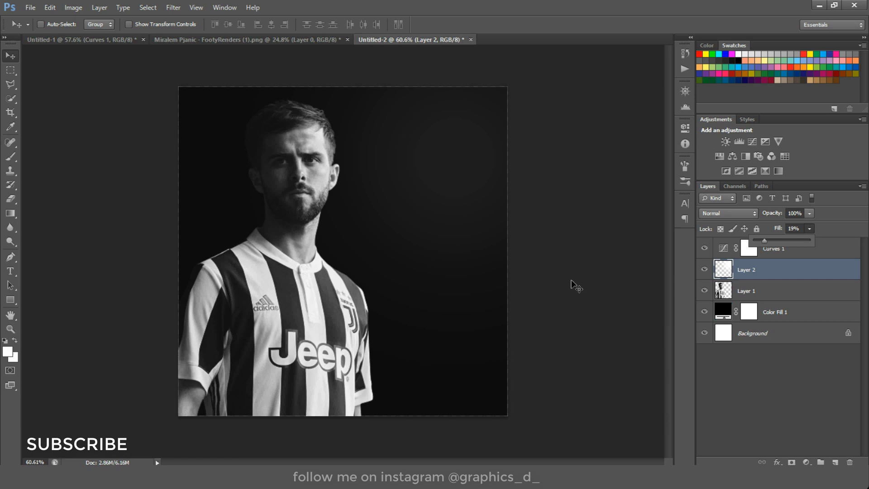
key("ctrl+t")
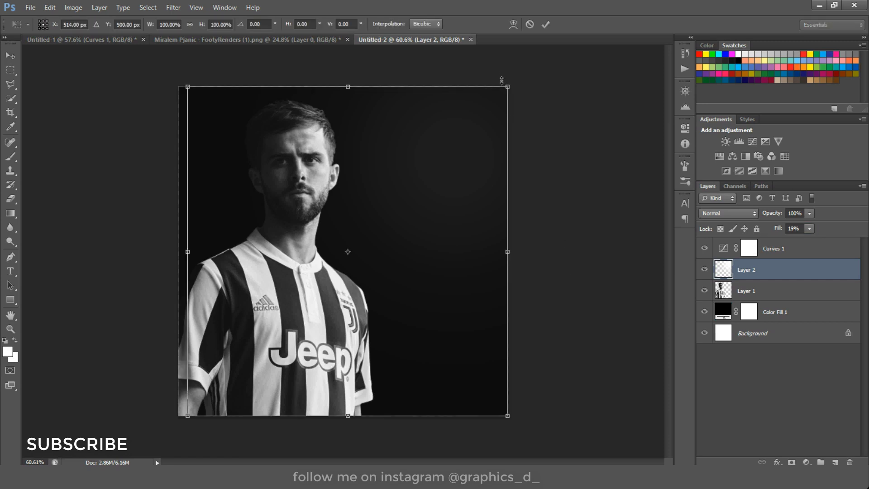
left_click_drag(501, 80, 534, 66)
left_click_drag(485, 128, 489, 111)
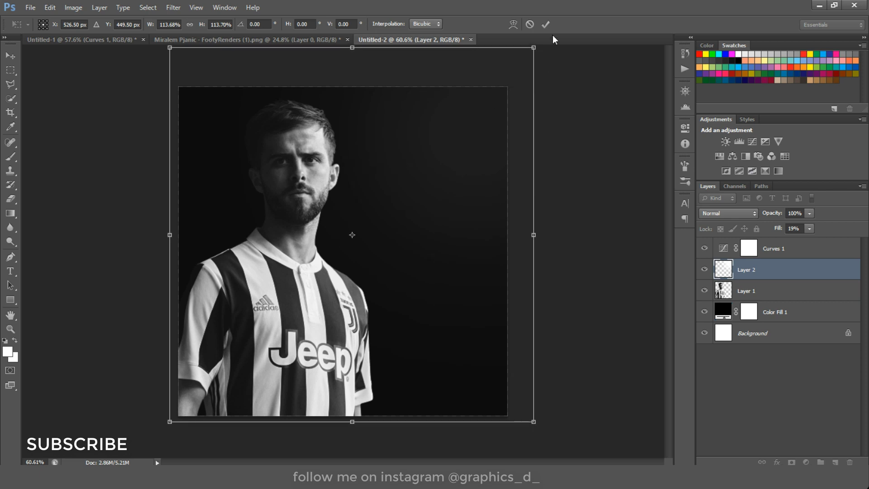
left_click(546, 23)
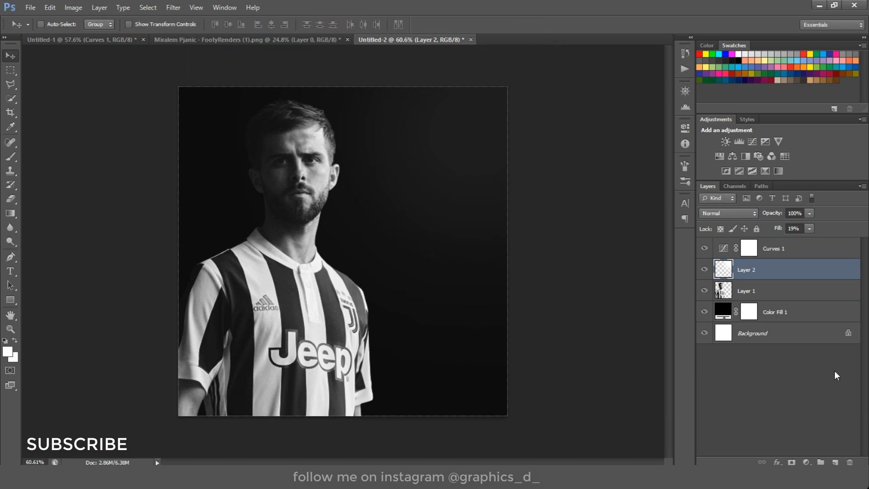
Duplicate the glow layer and set the copy's fill to 9%
key("ctrl+j")
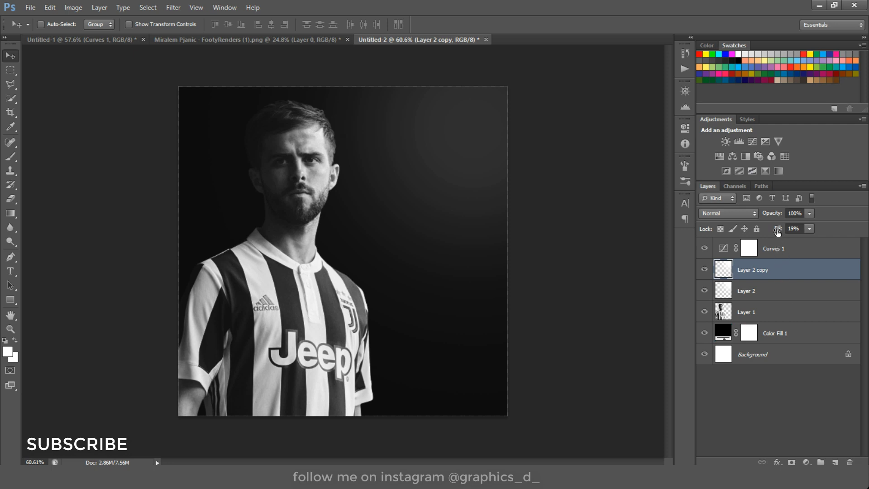
left_click_drag(777, 232, 776, 232)
scroll(350, 197, "up", 3)
scroll(350, 196, "down", 4)
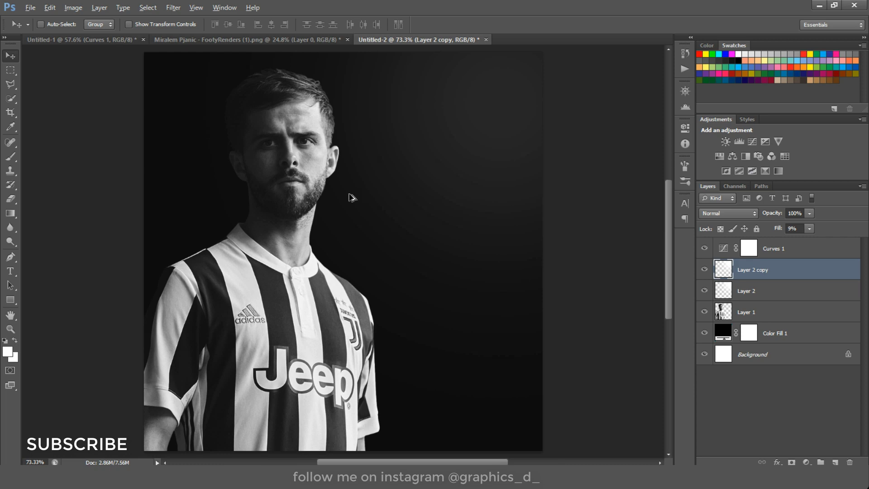
key("alt")
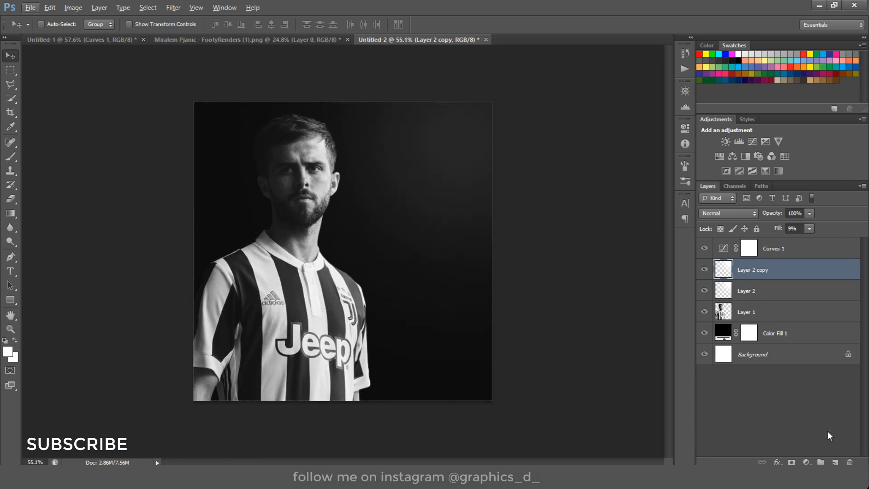
Add a new empty layer above the duplicated glow layer and set the Brush's foreground color to black (000000)
left_click(835, 462)
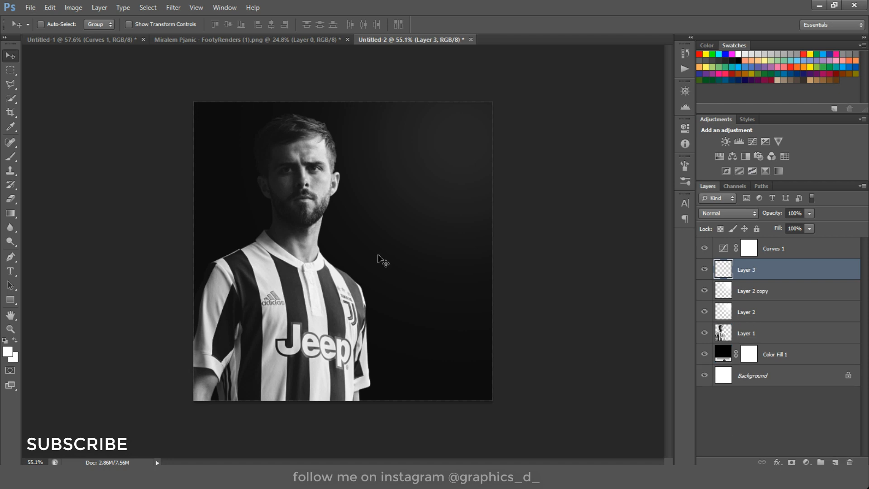
left_click(11, 157)
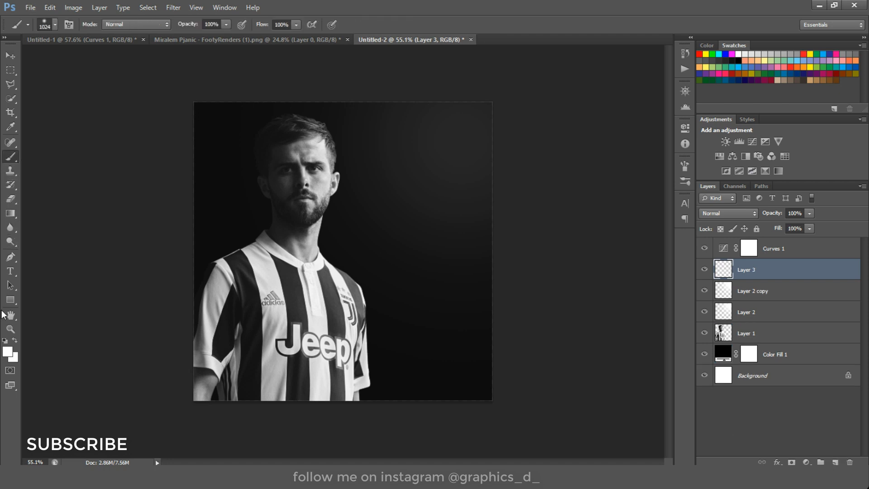
left_click(8, 349)
left_click(182, 204)
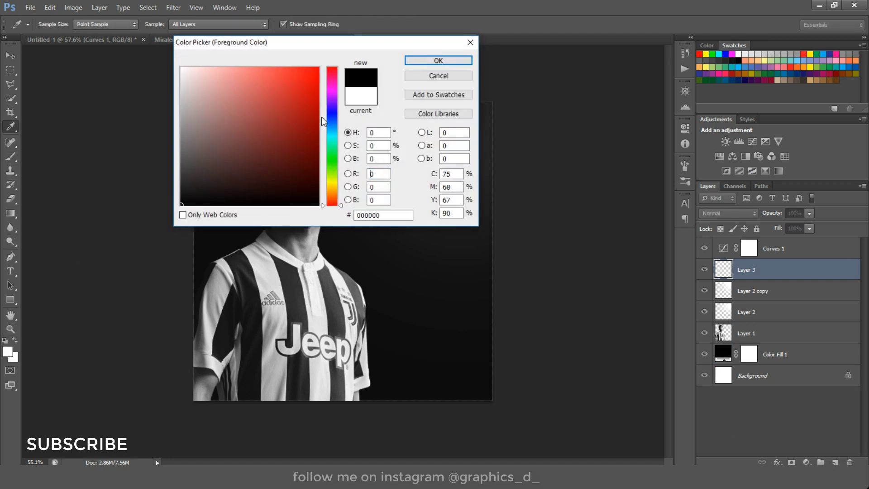
left_click(437, 61)
Paint a large soft black shadow over the player's unlit arm, shoulder and shirt side with a very large Brush
left_click_drag(211, 161, 241, 163)
left_click_drag(259, 164, 178, 159)
mouse_move(150, 212)
left_mouse_down()
mouse_move(178, 380)
mouse_move(272, 448)
mouse_move(364, 372)
mouse_move(357, 357)
left_mouse_up()
right_click(310, 314, "alt")
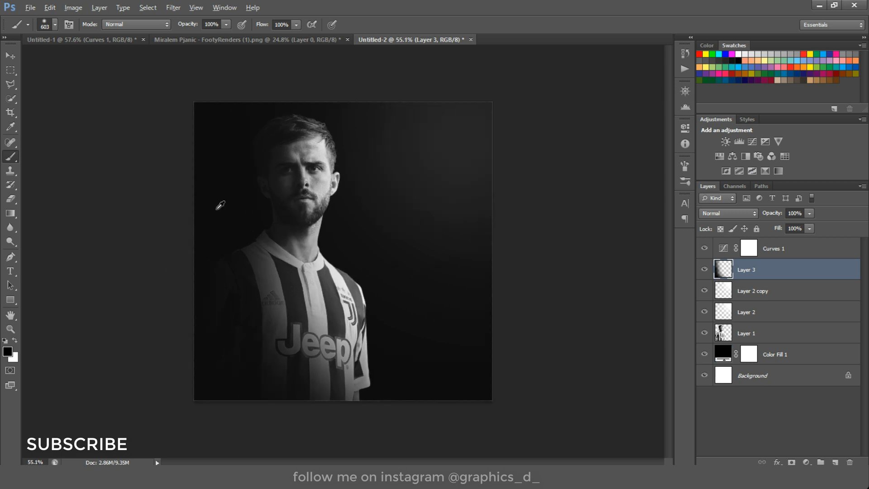
key("v")
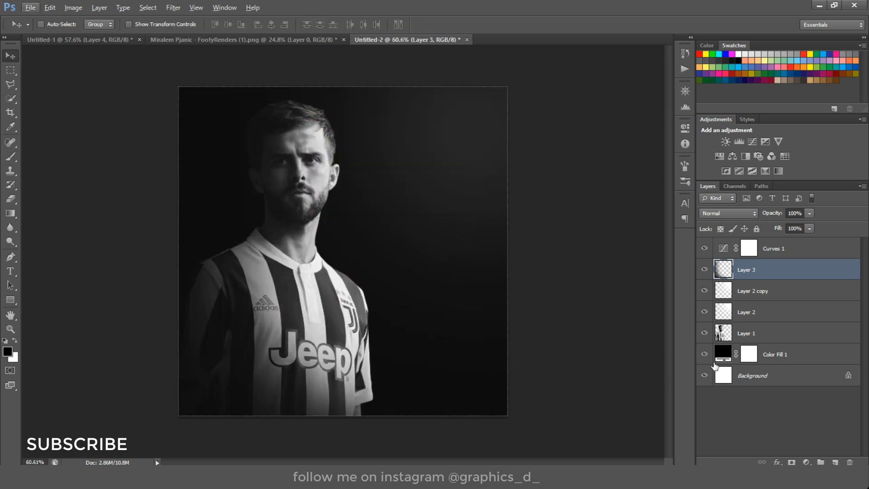
Add a new layer directly above the player layer, clip it to the player and set its blend mode to Soft Light
left_click(775, 330)
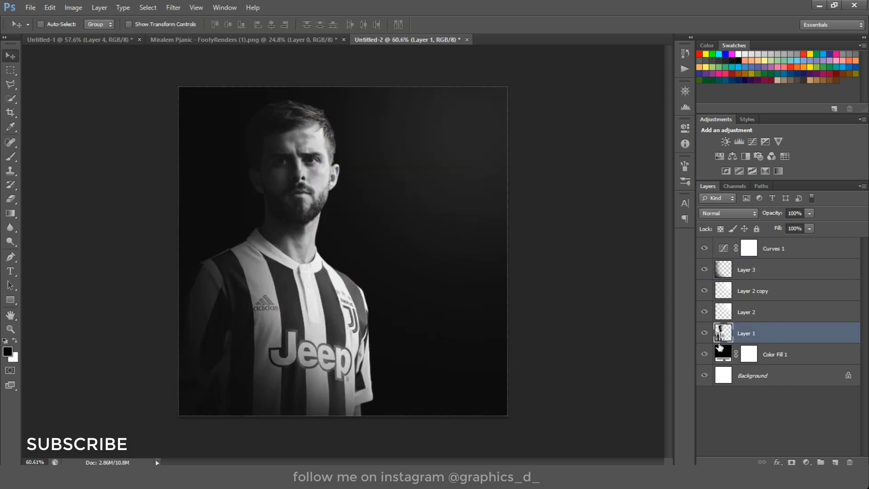
left_click(834, 462)
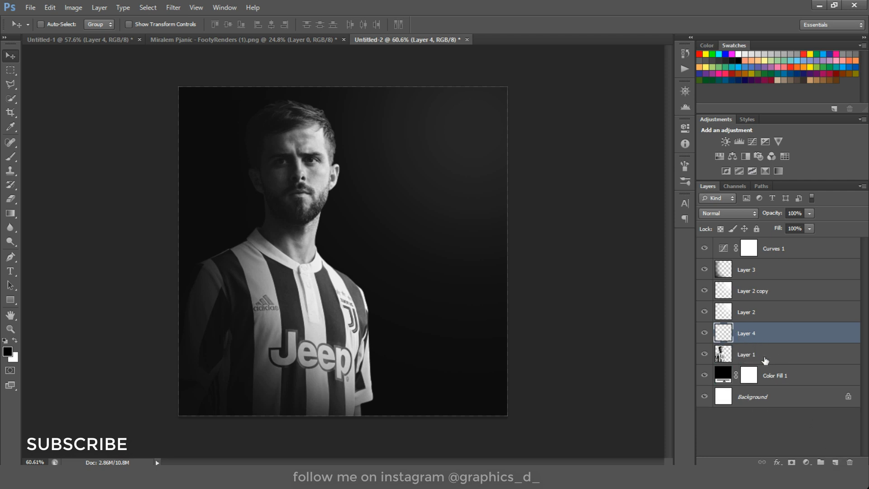
right_click(787, 339)
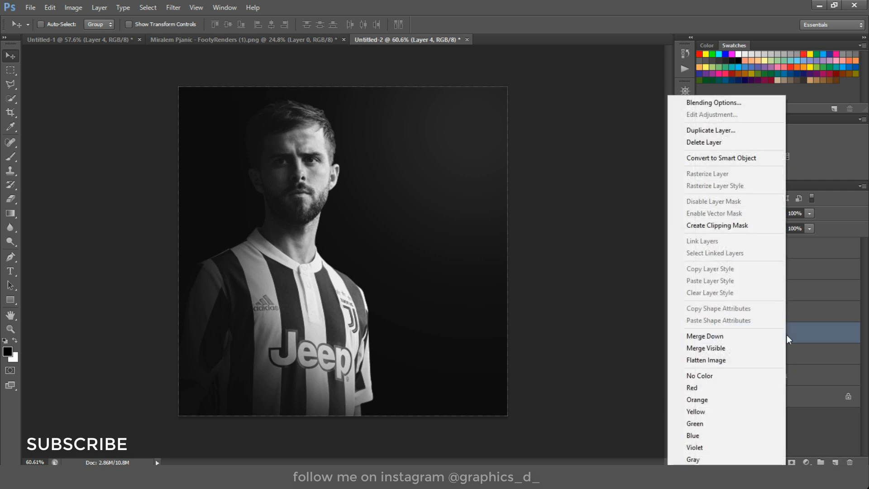
left_click(731, 225)
scroll(312, 109, "up", 5)
scroll(312, 109, "up", 5)
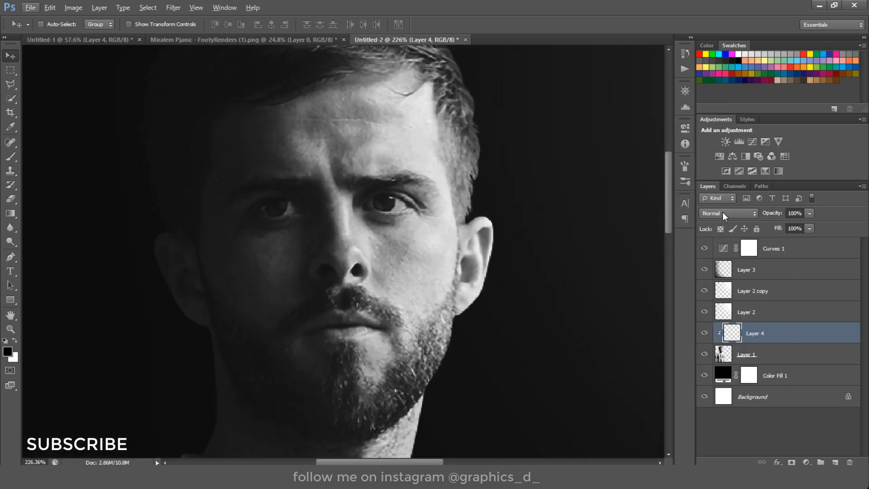
left_click(722, 212)
left_click(724, 140)
Set up the Brush with a white foreground color, a size of 25 and a flow of 17%
left_click_drag(428, 132, 443, 173)
scroll(280, 174, "up", 2)
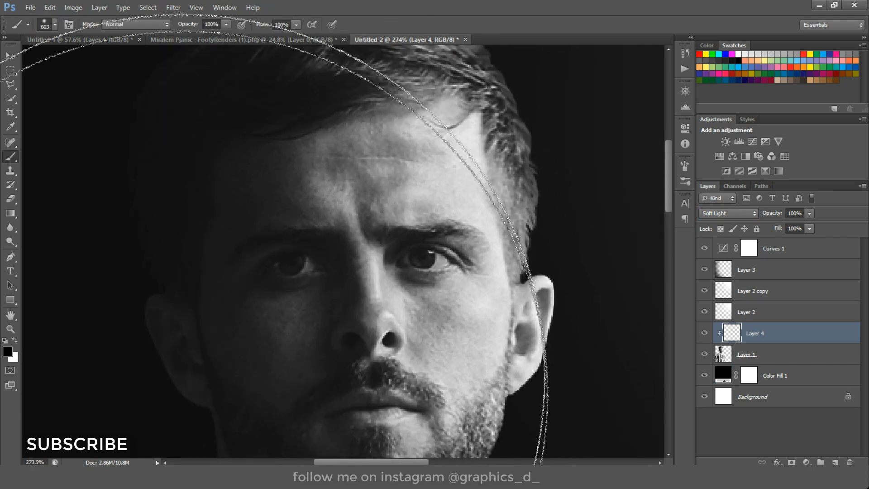
left_click(7, 351)
left_click_drag(199, 102, 164, 60)
left_click(419, 59)
key("bracketleft")
key("bracketleft")
key("bracketleft")
key("bracketleft")
key("bracketleft")
key("bracketleft")
key("bracketleft")
key("bracketleft")
key("bracketleft")
key("bracketleft")
key("bracketleft")
key("bracketleft")
key("bracketleft")
key("bracketleft")
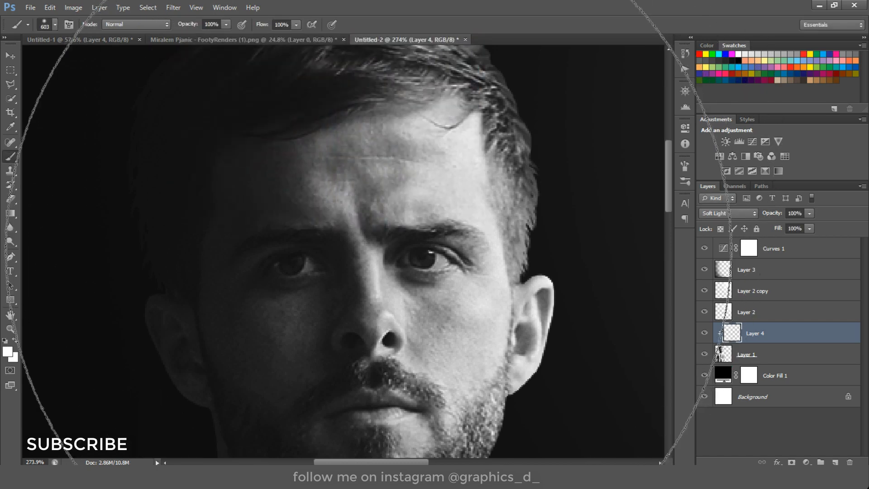
left_click(297, 25)
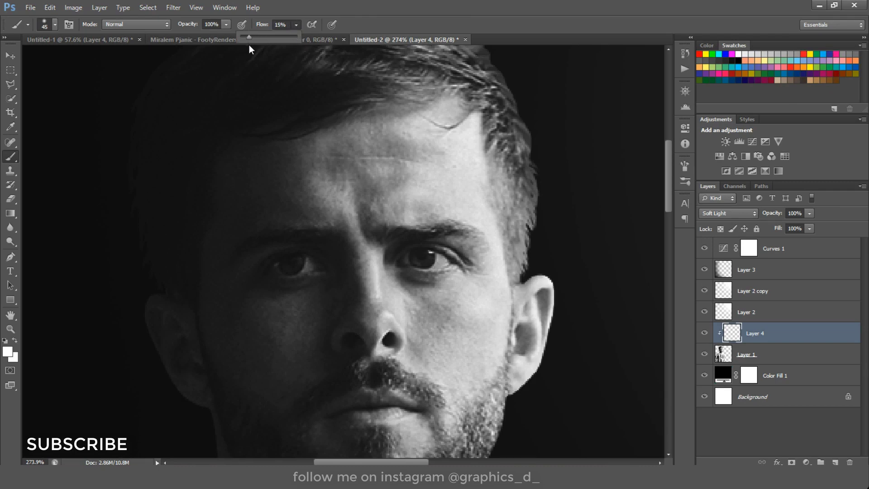
key("bracketleft")
key("bracketleft")
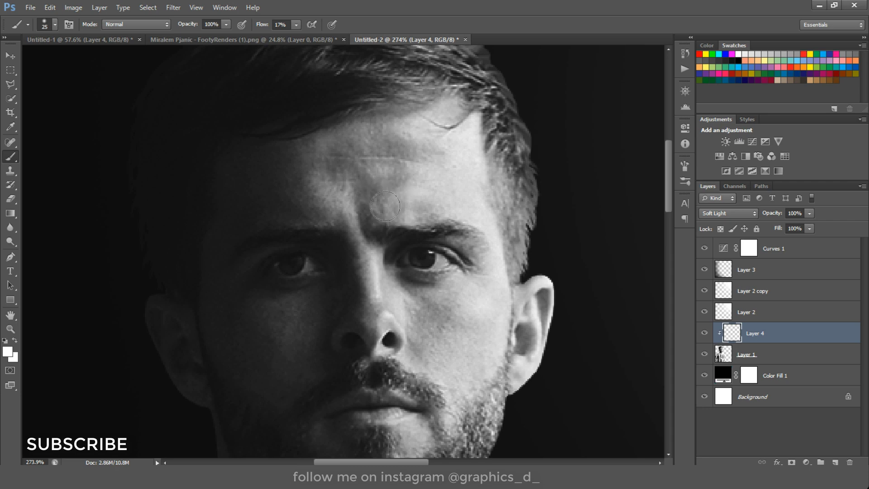
Paint soft white highlights over the lit side of the player's forehead and face on the Soft Light layer
mouse_move(397, 210)
left_mouse_down()
mouse_move(440, 162)
mouse_move(396, 132)
mouse_move(425, 163)
mouse_move(367, 202)
mouse_move(391, 221)
mouse_move(386, 205)
mouse_move(442, 208)
left_mouse_up()
left_click_drag(482, 275, 447, 153)
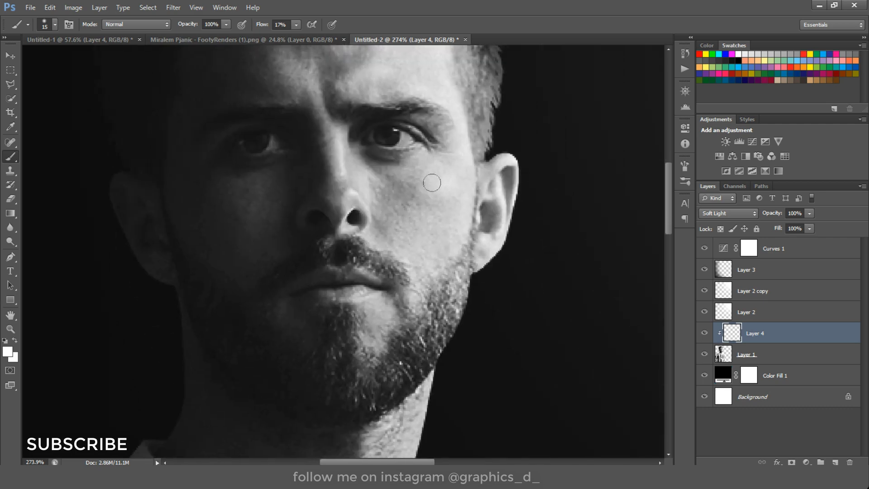
scroll(375, 187, "down", 8)
key("bracketleft")
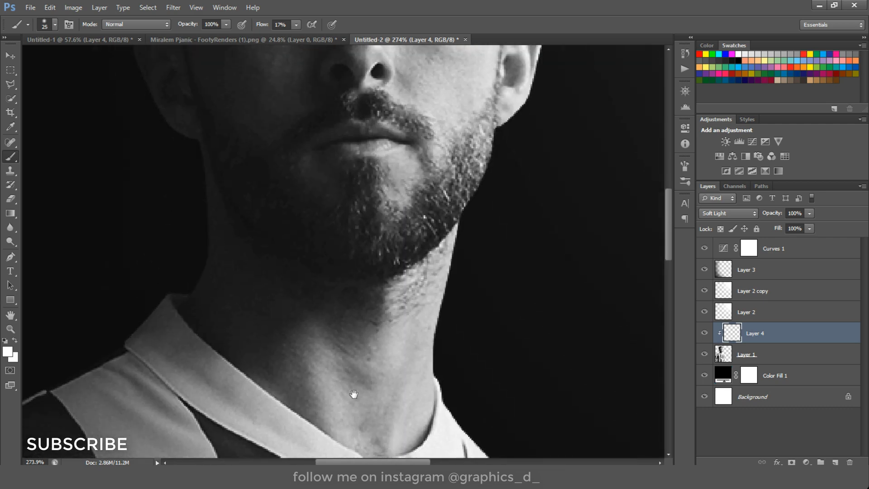
Brush white highlights onto the player's neck, collar and the white parts of the shirt, using brush sizes 15 to 25
left_click_drag(389, 366, 417, 281)
left_click_drag(417, 281, 447, 160)
left_click_drag(194, 137, 324, 238)
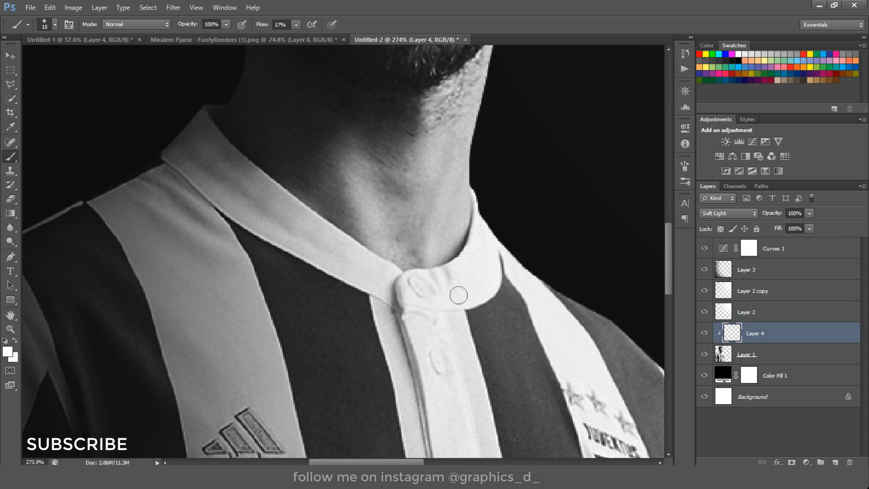
left_click_drag(434, 309, 294, 103)
left_click_drag(539, 304, 429, 52)
key("bracketright")
key("bracketright")
left_click_drag(298, 55, 442, 254)
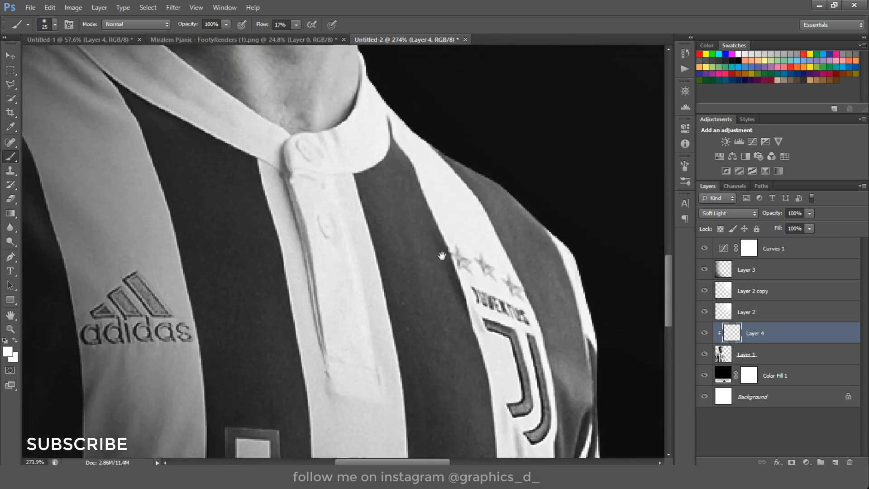
left_click_drag(336, 94, 486, 343)
scroll(485, 344, "up", 7)
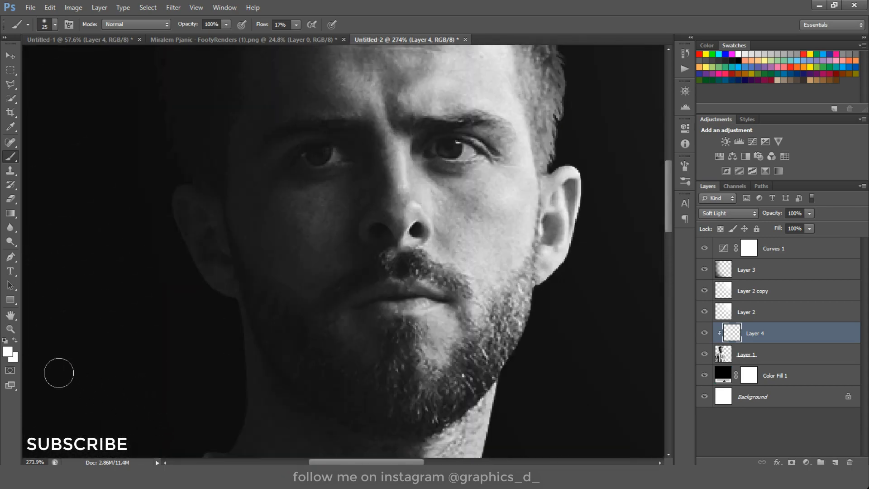
Switch the foreground color to black and deepen the shadow beside the nose bridge and inner eye with a small Brush
left_click(9, 353)
left_click_drag(230, 183, 169, 226)
left_click(423, 60)
left_click(436, 61)
scroll(388, 193, "up", 3)
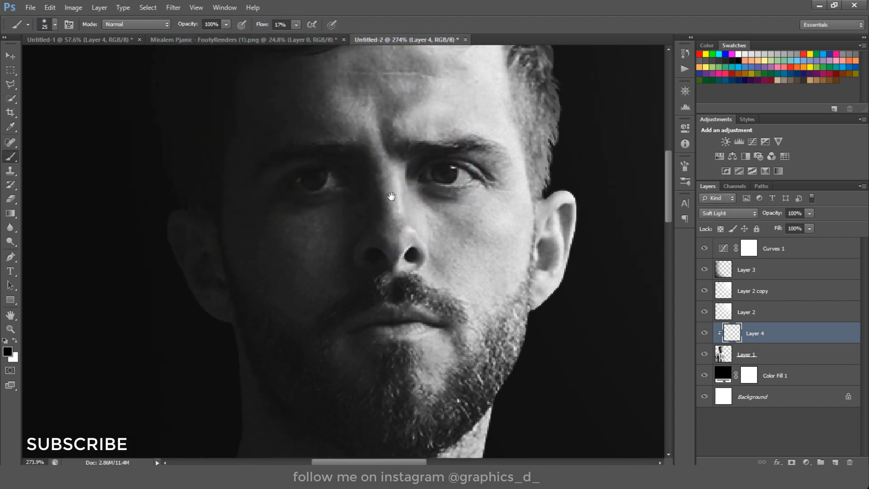
mouse_move(325, 245)
left_mouse_down()
mouse_move(347, 216)
mouse_move(344, 234)
mouse_move(354, 240)
mouse_move(341, 213)
left_mouse_up()
key("bracketleft")
key("bracketleft")
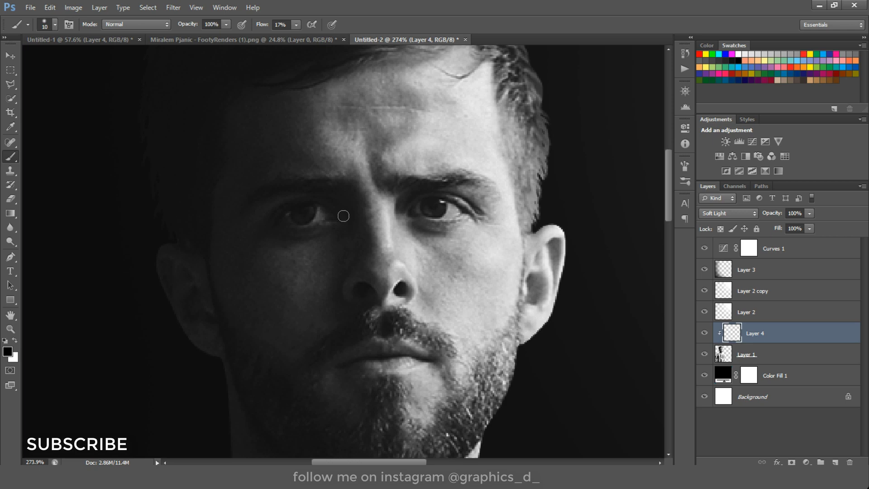
key("bracketright")
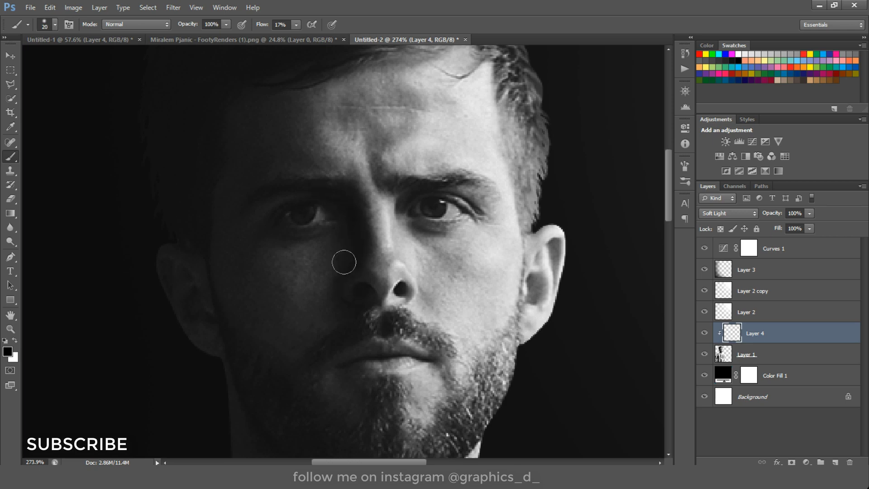
Paint black shading around the player's mouth, beard and jaw with a Brush of size 15 to 20
scroll(347, 285, "down", 3)
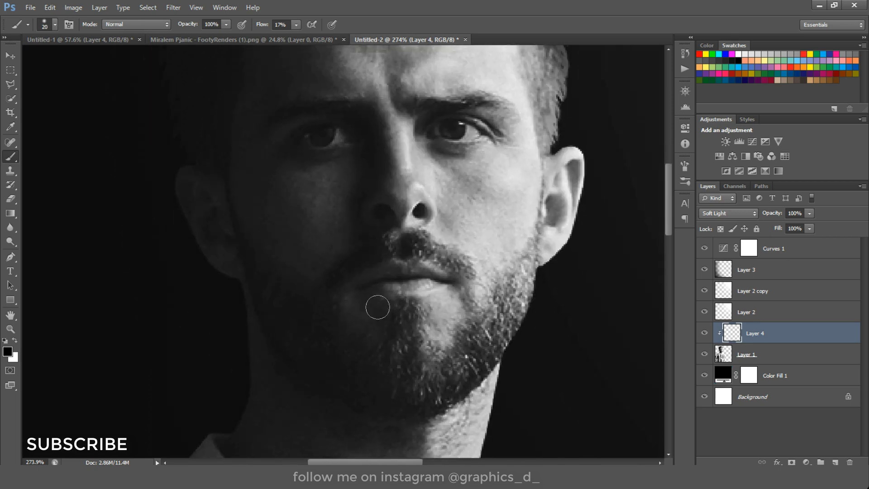
key("bracketleft")
scroll(434, 235, "up", 2)
scroll(430, 244, "right", 3)
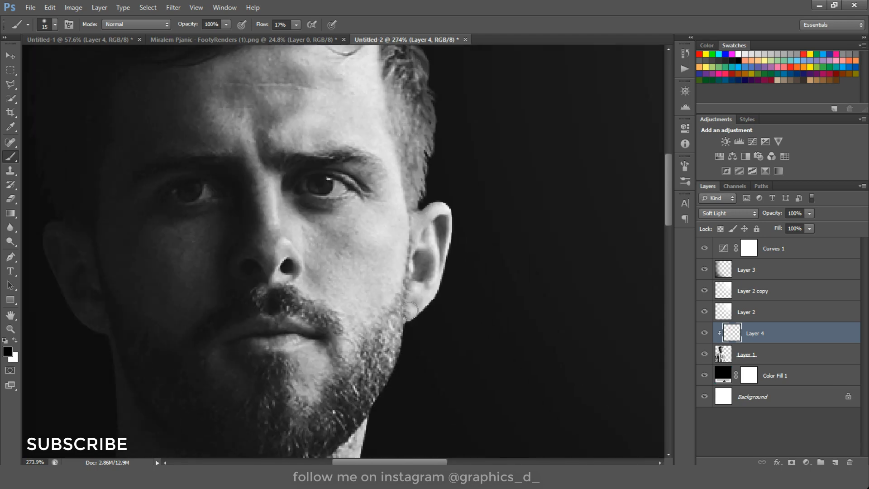
left_click_drag(409, 311, 355, 432)
scroll(306, 191, "up", 4)
left_click_drag(307, 191, 210, 162)
Darken the player's beard, neck and shirt shadows with black, using brush sizes 40 and 25
scroll(455, 129, "down", 6)
scroll(454, 129, "down", 1)
key("bracketright")
key("bracketright")
key("bracketright")
key("bracketright")
key("bracketright")
left_click_drag(320, 245, 401, 234)
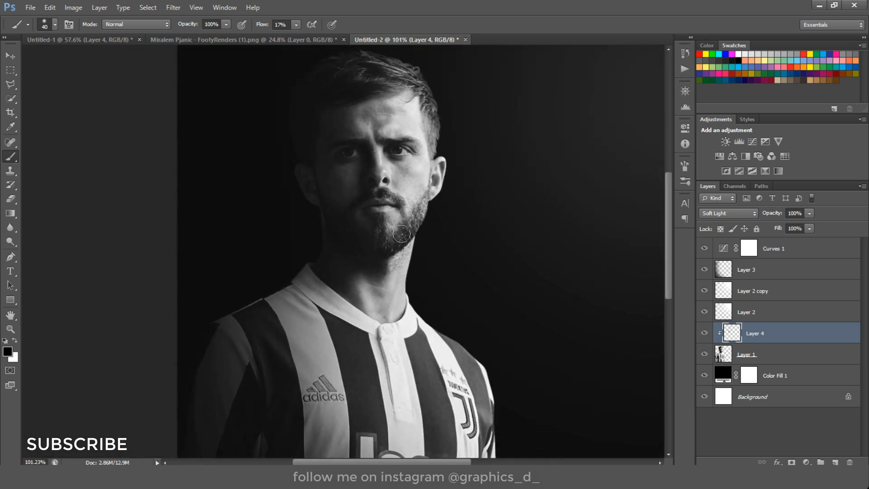
key("bracketleft")
key("bracketleft")
scroll(401, 234, "down", 3)
scroll(341, 234, "down", 3)
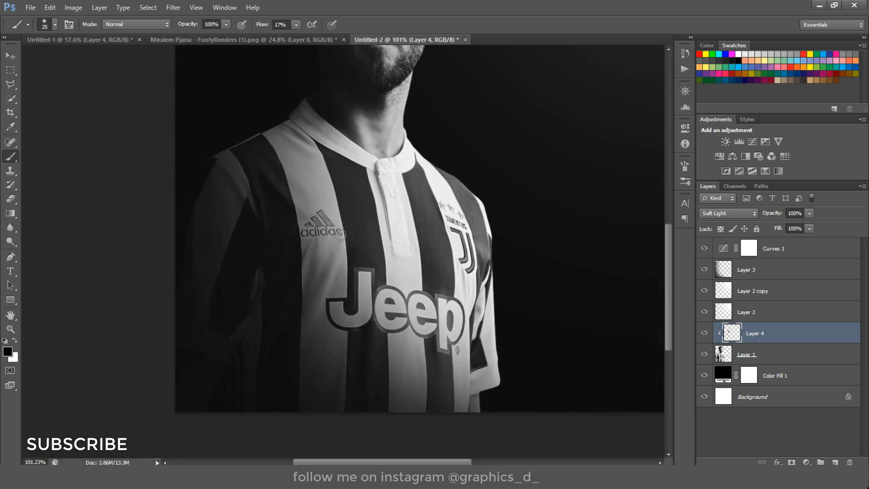
Enlarge the Brush to 80 and shade the dark side of the player's hair and shoulder with black
scroll(341, 233, "up", 6)
scroll(340, 234, "right", 1)
key("bracketright")
key("bracketright")
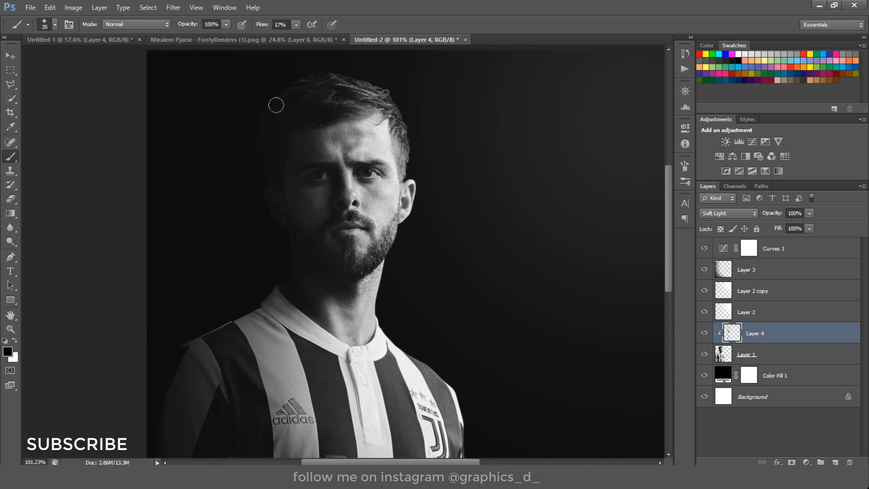
key("bracketright")
key("bracketright")
key("bracketright")
key("bracketright")
key("bracketright")
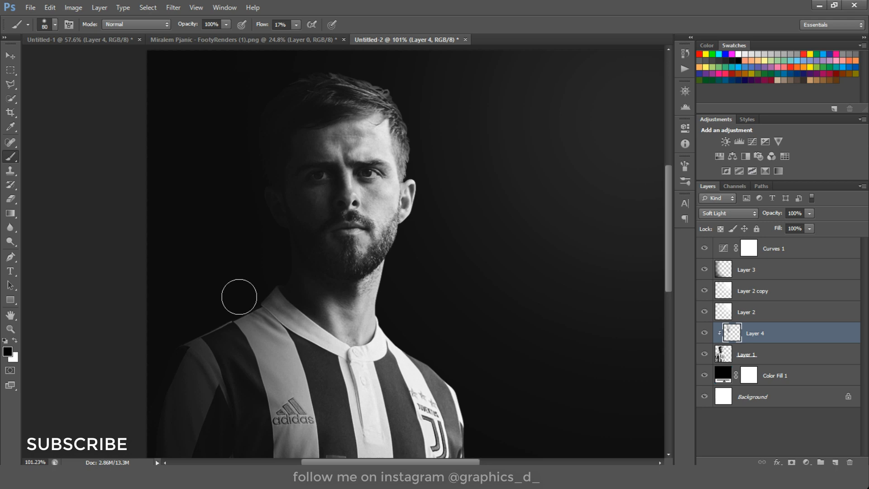
scroll(278, 202, "down", 9)
scroll(231, 288, "up", 6)
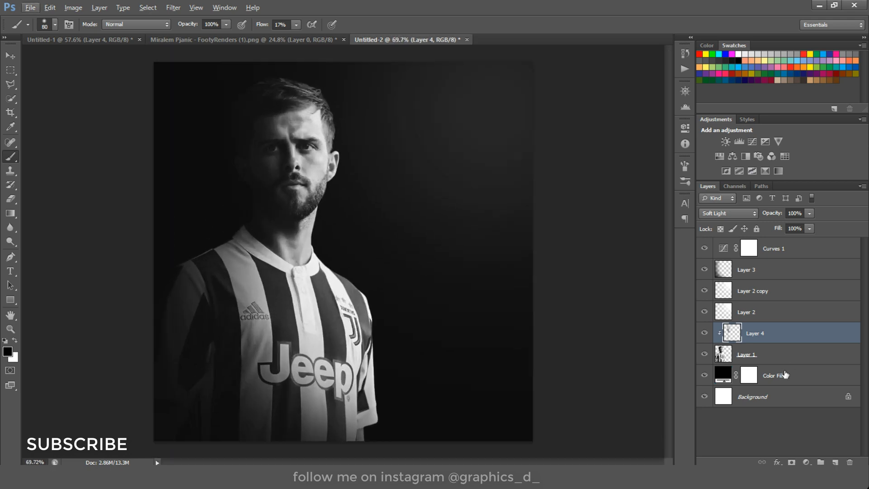
Add another new layer above the Soft Light shading layer and clip it to the player
left_click(835, 462)
right_click(776, 335)
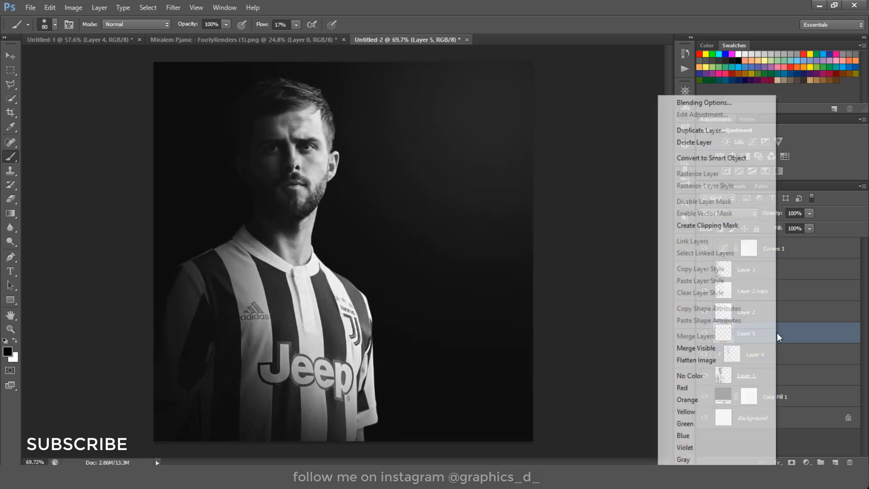
left_click(809, 340)
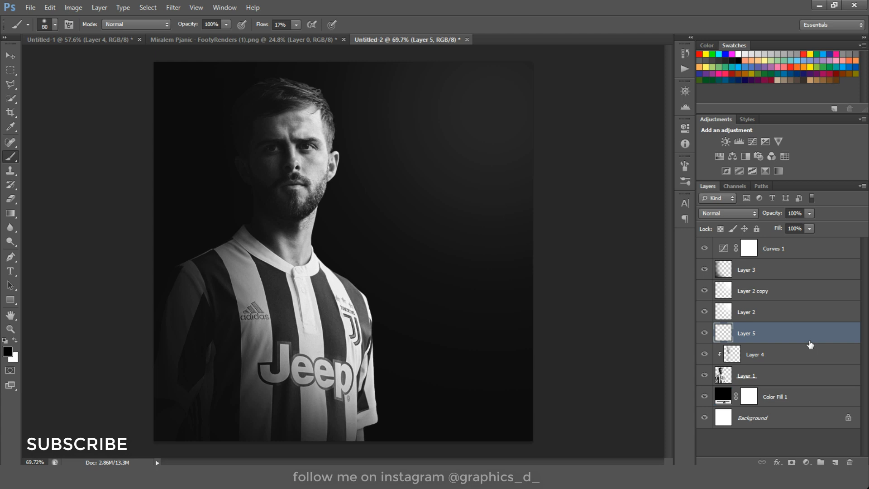
right_click(752, 337)
left_click(705, 225)
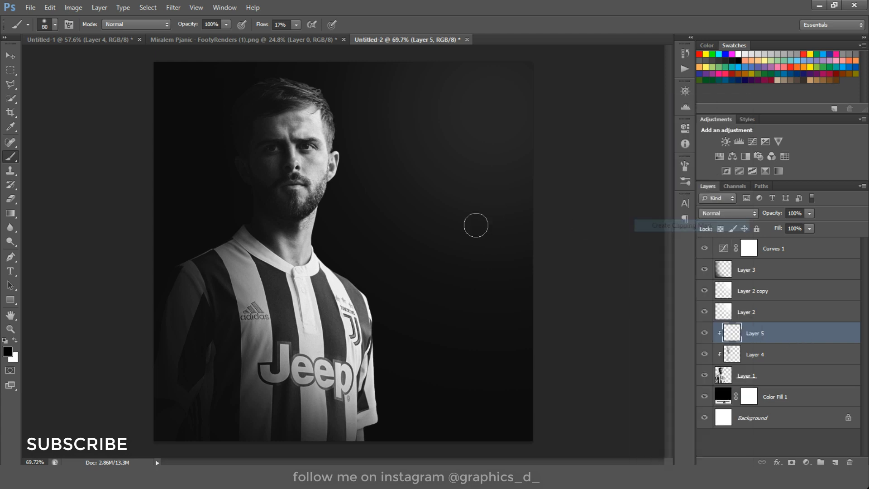
Set up a fine white Brush at size 4 with 100% flow for edge highlights on the new clipped layer
scroll(324, 108, "up", 5)
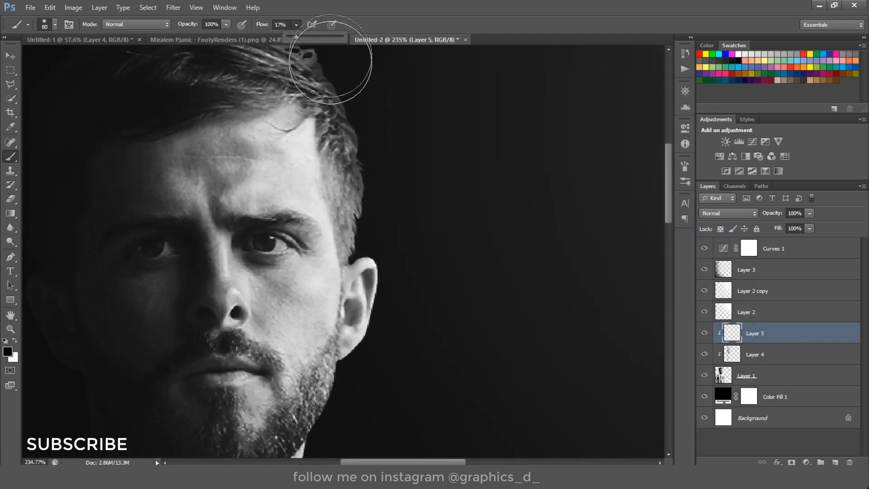
left_click(296, 24)
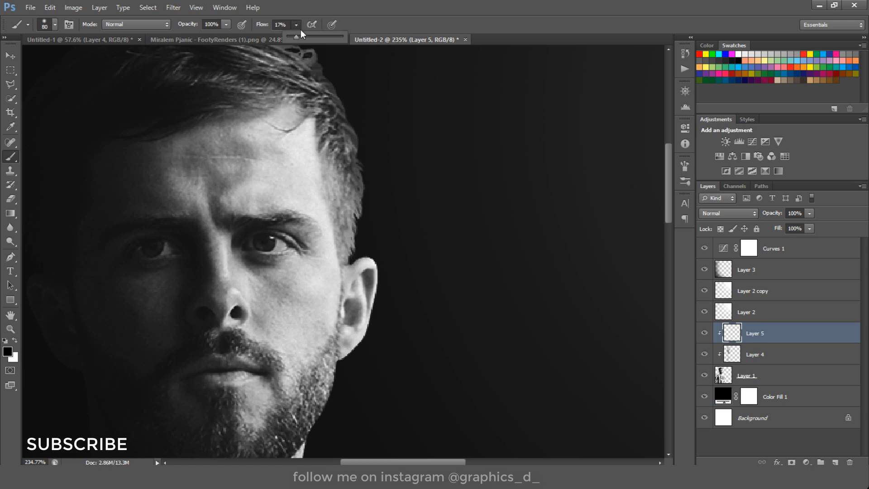
left_click_drag(324, 37, 343, 37)
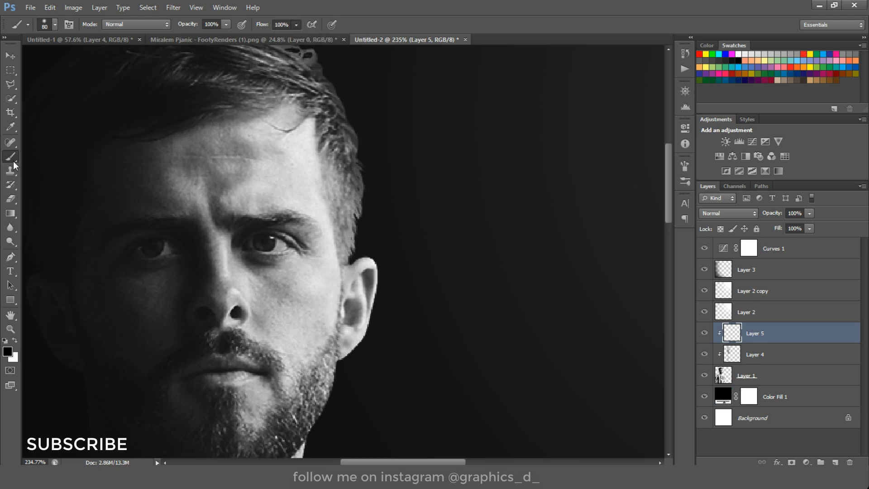
left_click(7, 352)
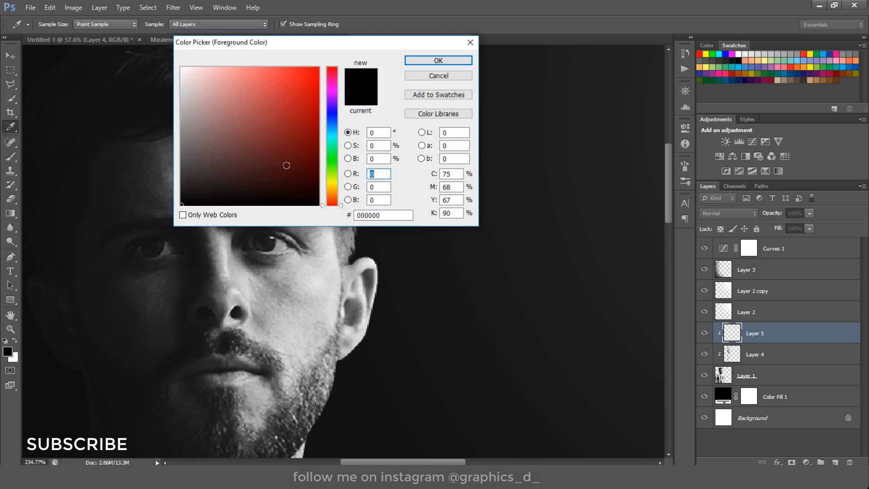
left_click_drag(245, 104, 151, 65)
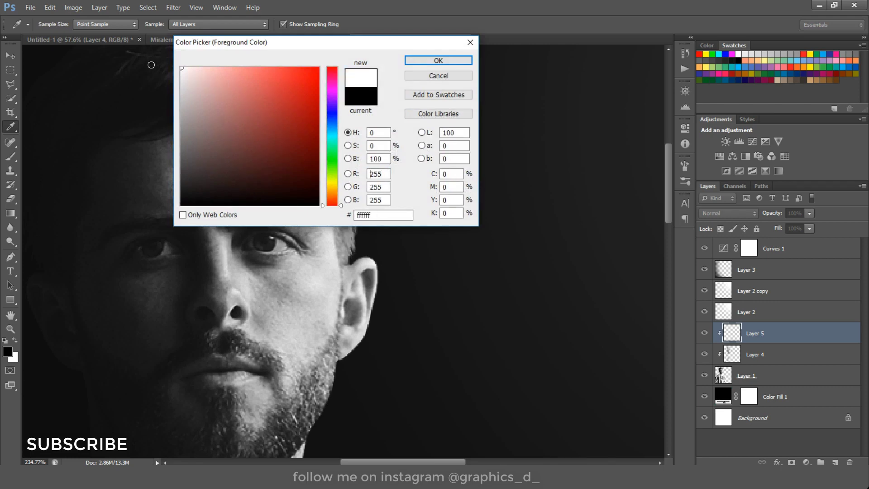
left_click(423, 63)
key("bracketleft")
key("bracketleft")
key("bracketleft")
key("bracketleft")
key("bracketleft")
key("bracketleft")
key("bracketleft")
key("bracketleft")
key("bracketleft")
key("bracketleft")
key("bracketleft")
key("bracketleft")
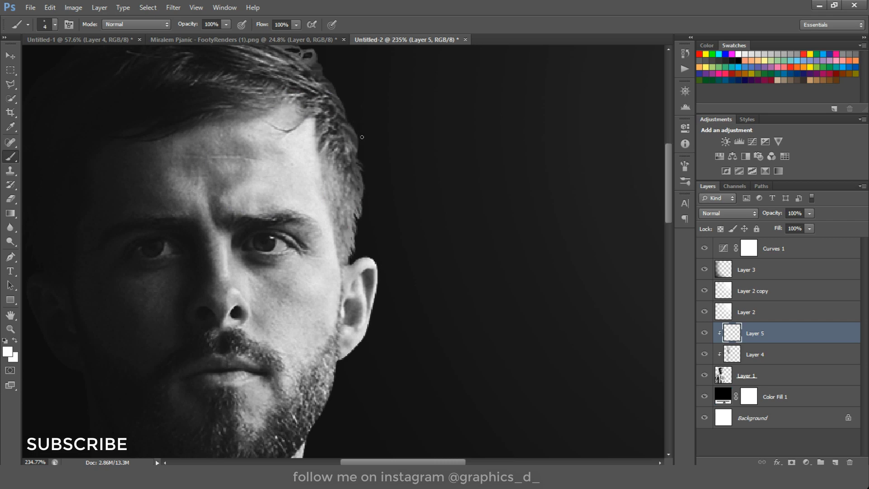
Paint a thin white rim highlight along the lit edge of the player's ear and bearded jaw
left_click_drag(349, 123, 357, 145)
key("ctrl+z")
scroll(369, 208, "down", 5)
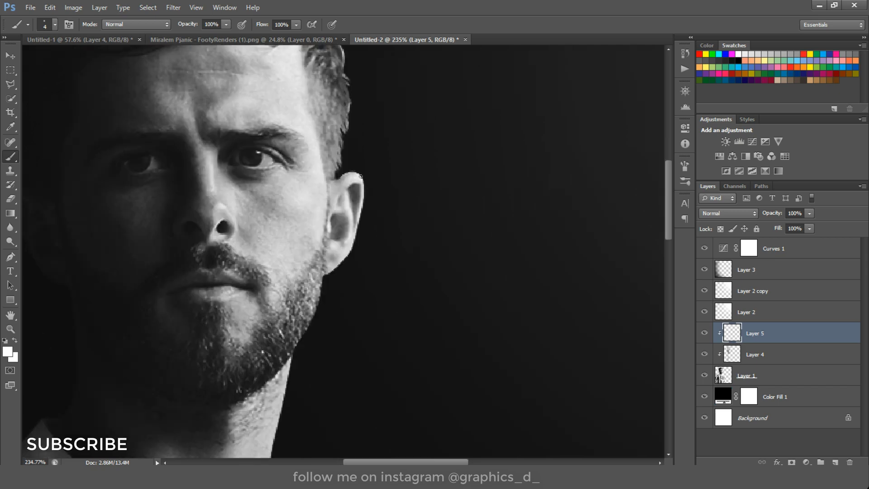
scroll(361, 204, "down", 4)
left_click_drag(350, 192, 353, 206)
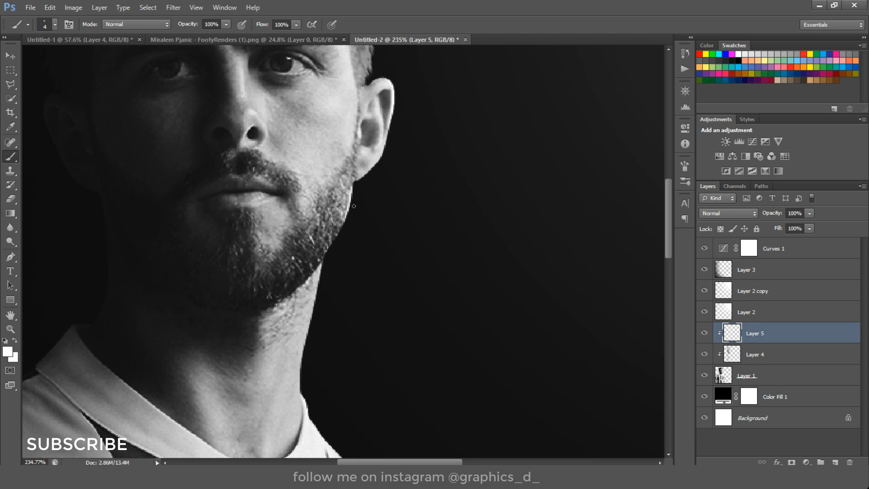
left_click_drag(329, 258, 337, 234)
Continue the thin white rim highlight along the neck, collar, shoulder and outer sleeve edge
scroll(317, 254, "down", 3)
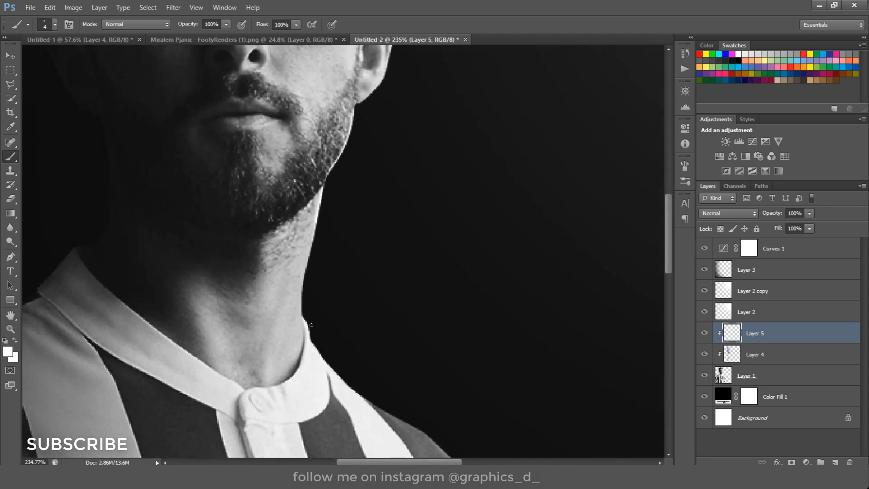
scroll(311, 324, "down", 3)
left_click_drag(319, 283, 390, 327)
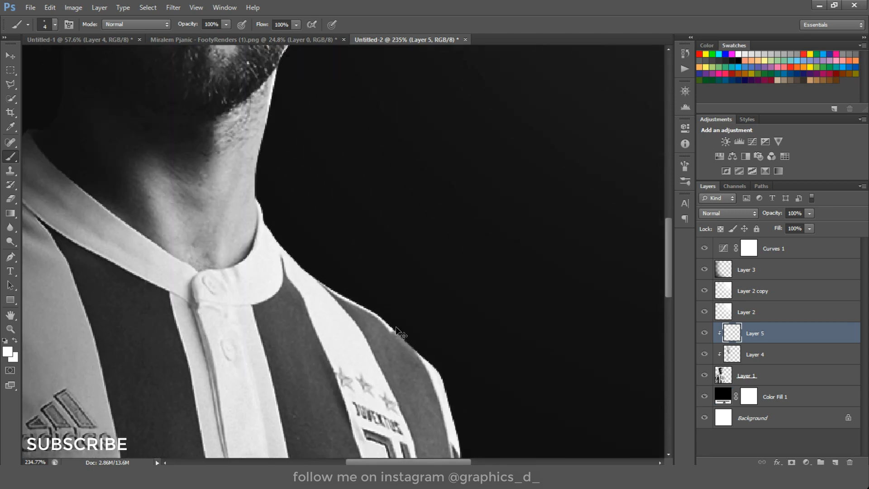
left_click_drag(428, 354, 351, 249)
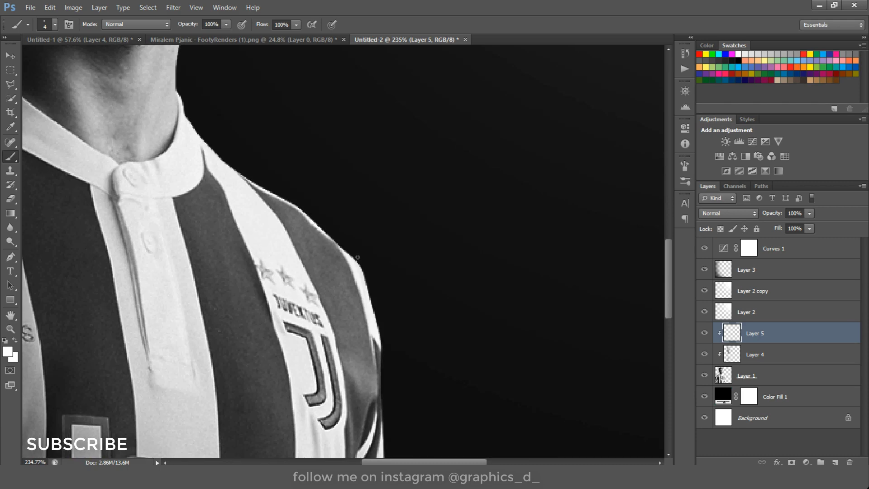
scroll(358, 256, "down", 3)
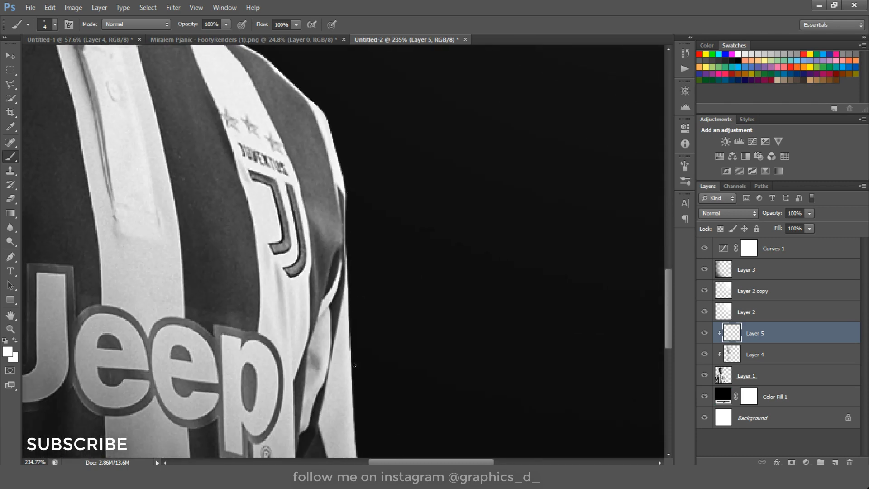
scroll(354, 365, "down", 7)
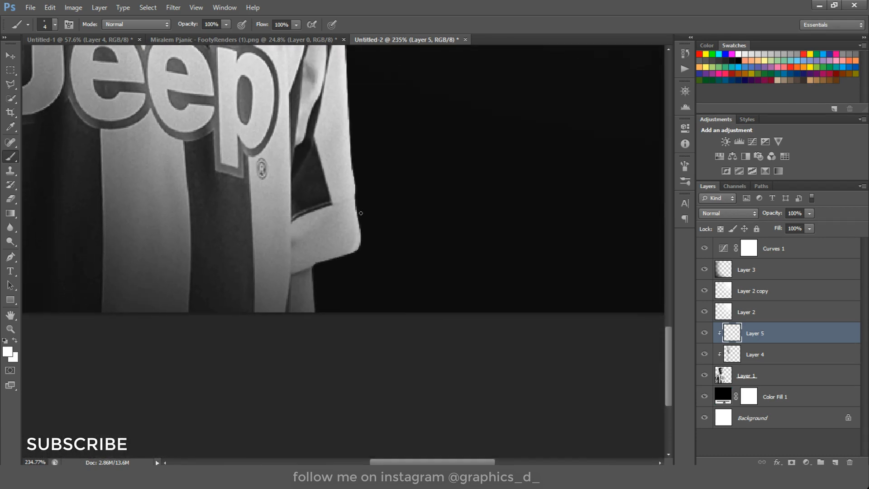
scroll(245, 180, "down", 5)
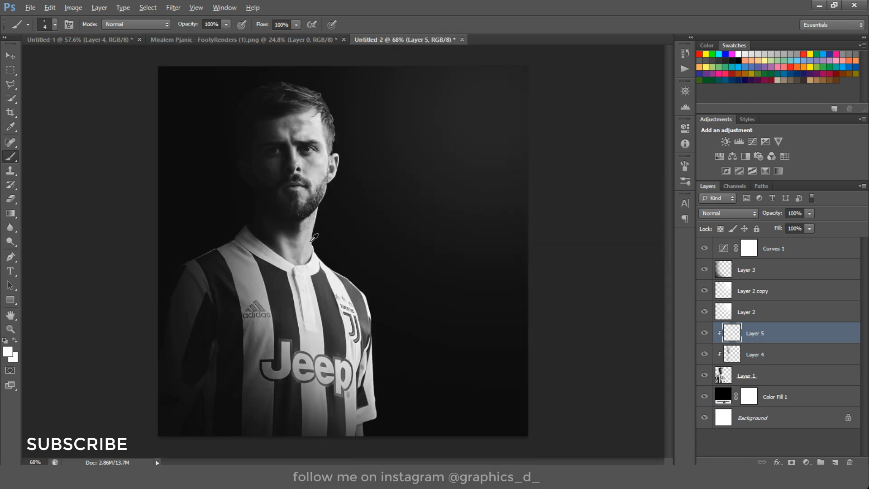
key("alt")
Add a Curves adjustment above the rim-highlight layer and clip it to the player
left_click(805, 462)
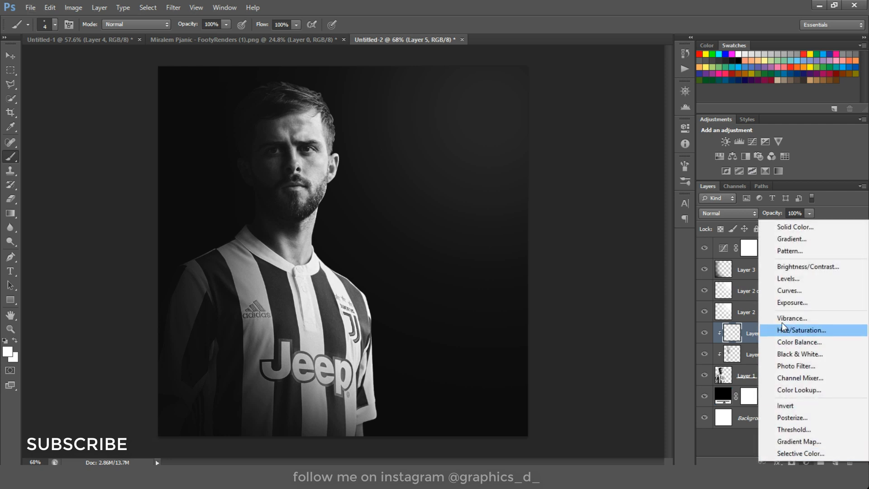
left_click(798, 292)
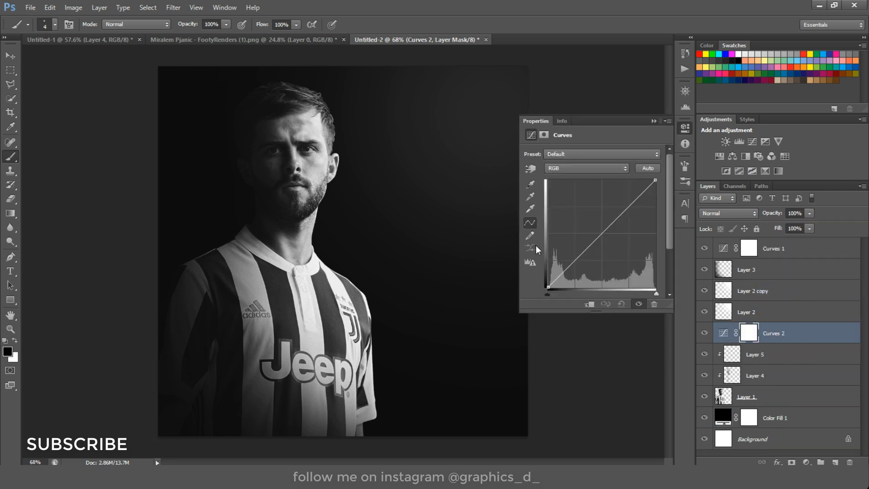
left_click(589, 305)
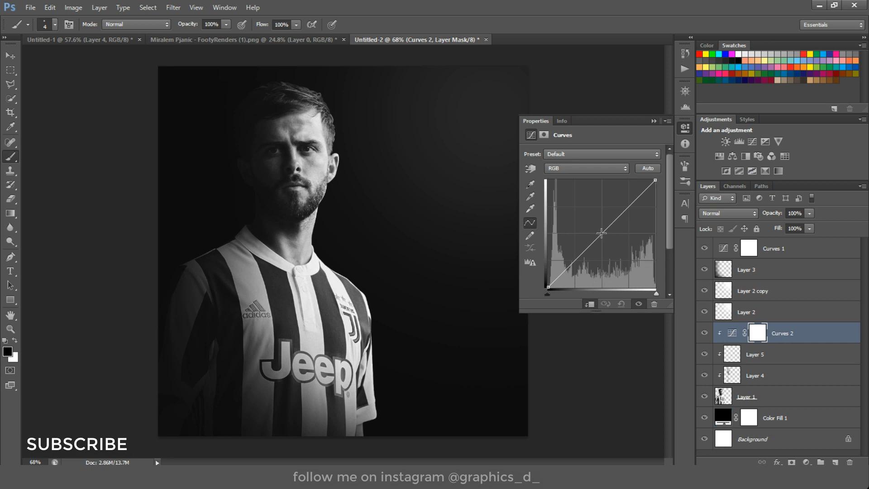
Pull the clipped curve's midtones down and nudge its black point inward to darken the player
left_click_drag(601, 233, 613, 240)
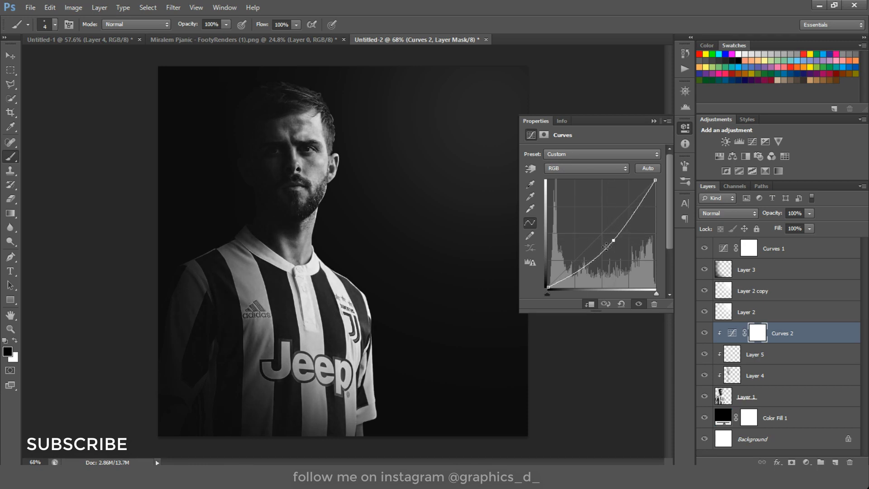
left_click(547, 287)
left_click_drag(548, 286, 551, 286)
left_click_drag(613, 240, 607, 243)
left_click(653, 120)
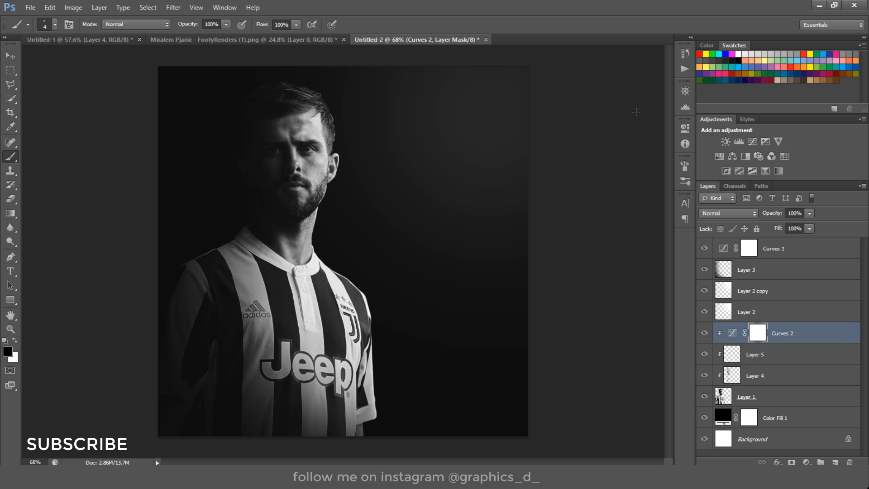
Copy the player-name title group from the Untitled-1 document into the Untitled-2 poster
scroll(312, 199, "down", 1)
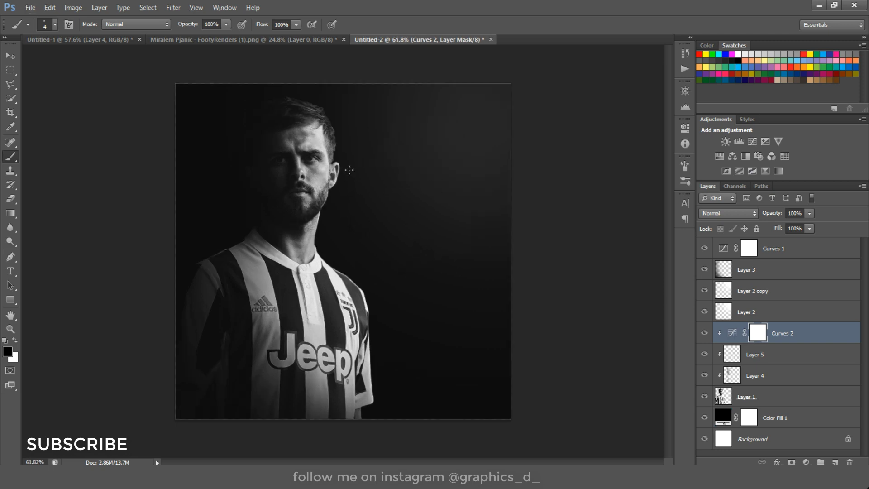
left_click(202, 41)
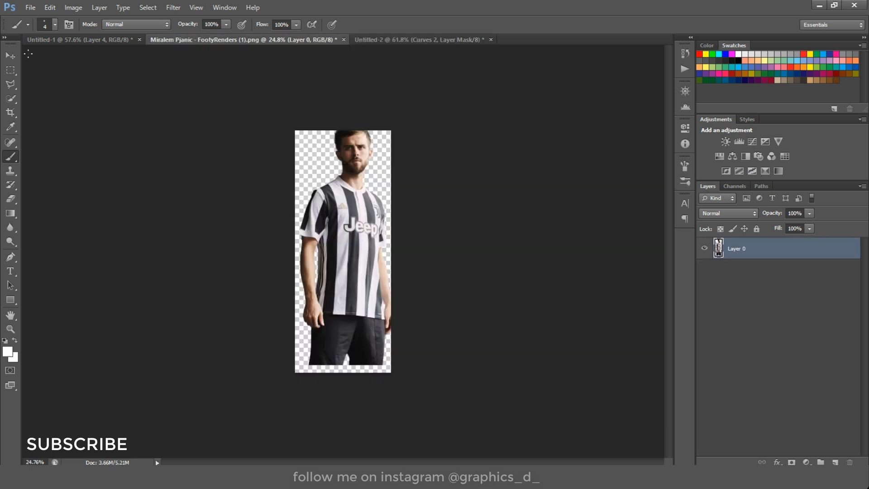
left_click(13, 54)
left_click(68, 40)
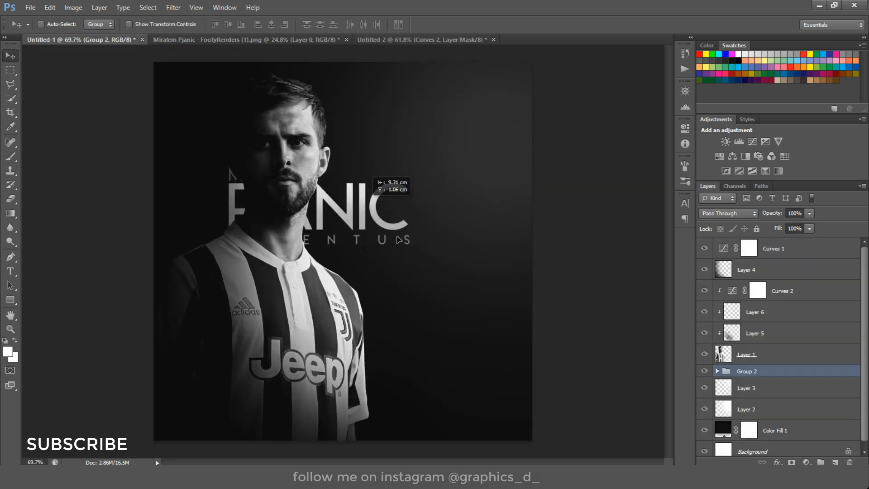
left_click_drag(502, 190, 418, 153)
Move the title group beneath the player layer and position the text beside his neck over the dark background
left_click_drag(777, 328, 765, 419)
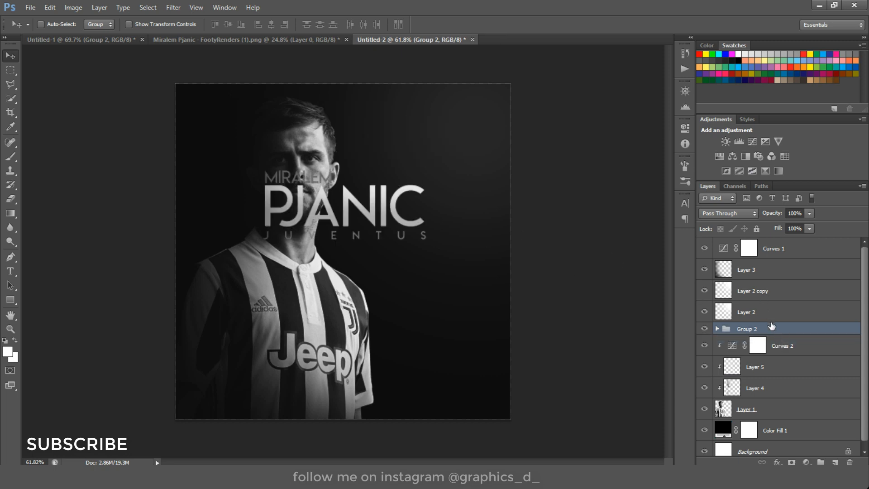
left_click_drag(424, 219, 495, 239)
scroll(323, 131, "up", 2)
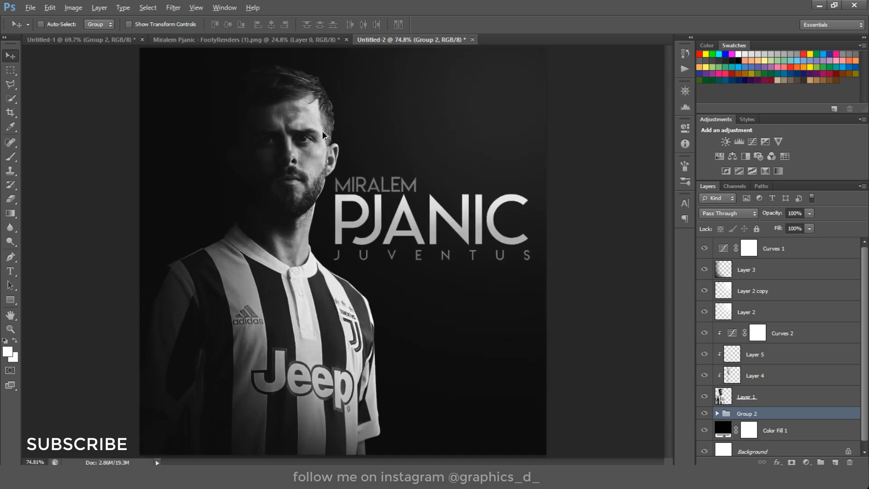